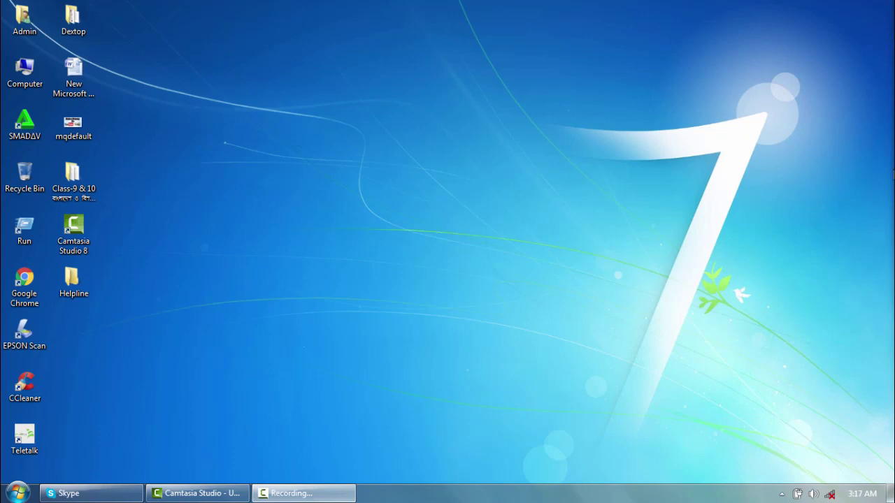
Launch Microsoft Office Word 2007 from the installed Microsoft Office programs
left_click(15, 495)
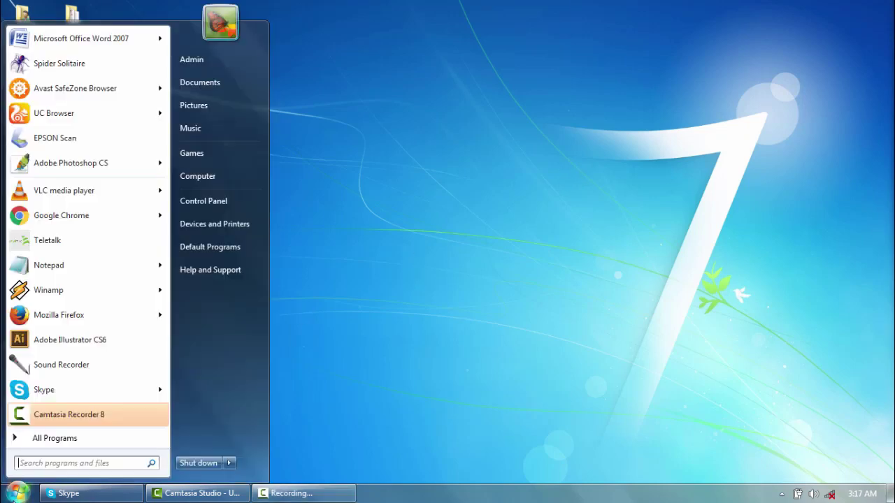
left_click(98, 440)
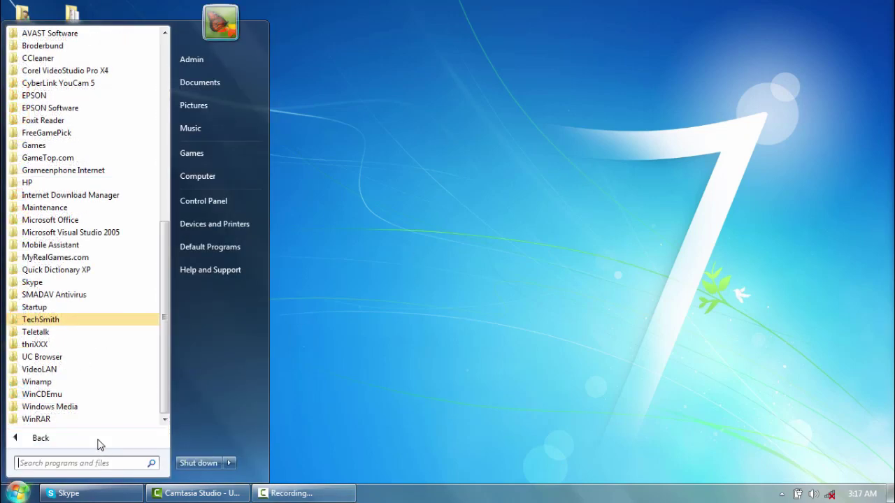
left_click(97, 223)
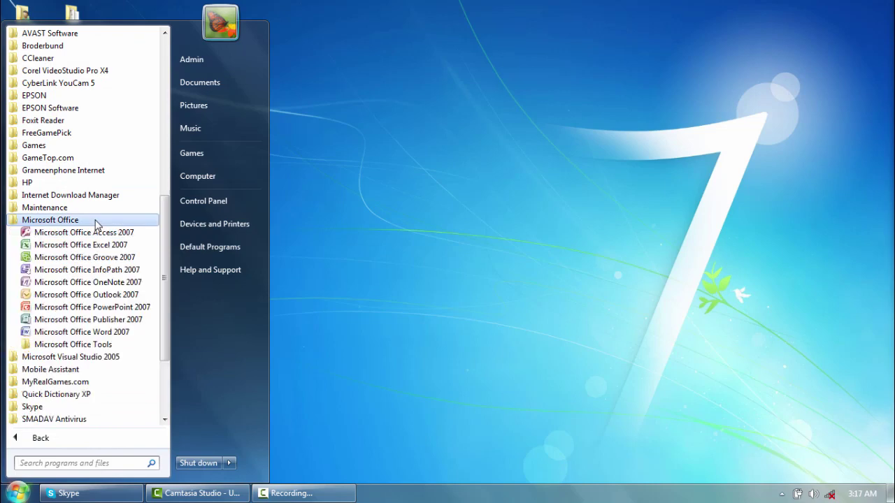
left_click(127, 338)
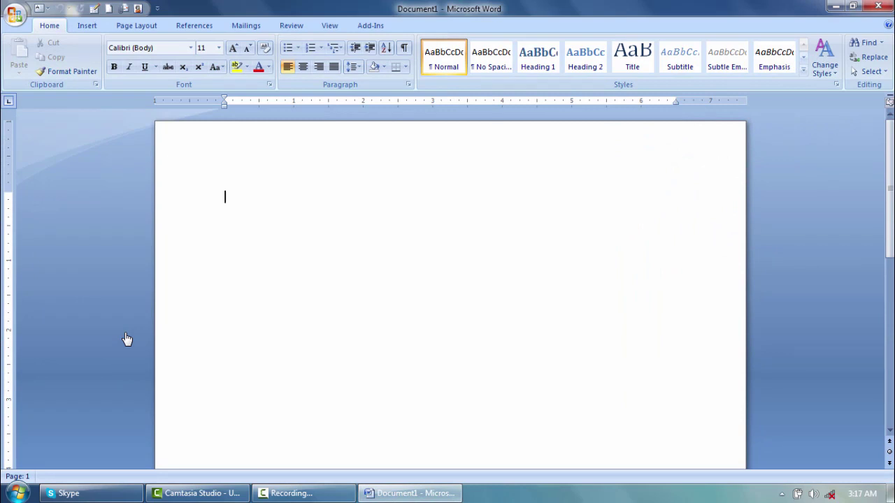
Create a second blank document from the Blank document template and close it again
left_click(14, 14)
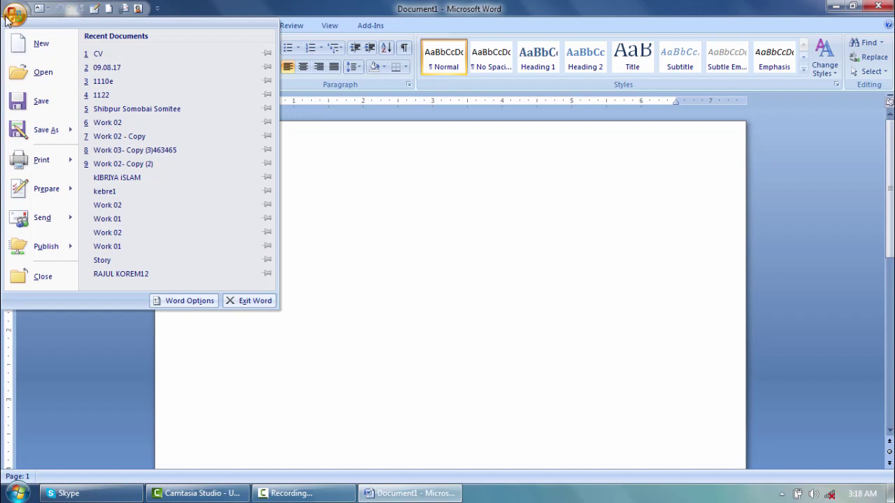
left_click(47, 48)
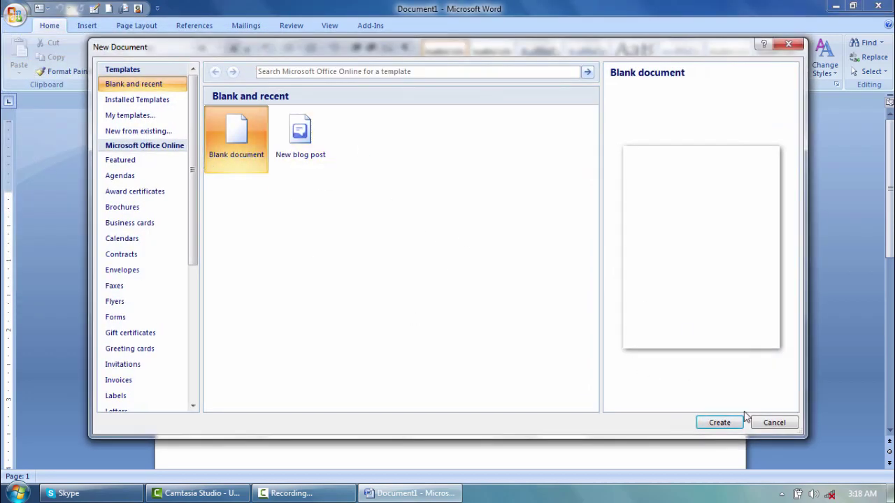
left_click(720, 423)
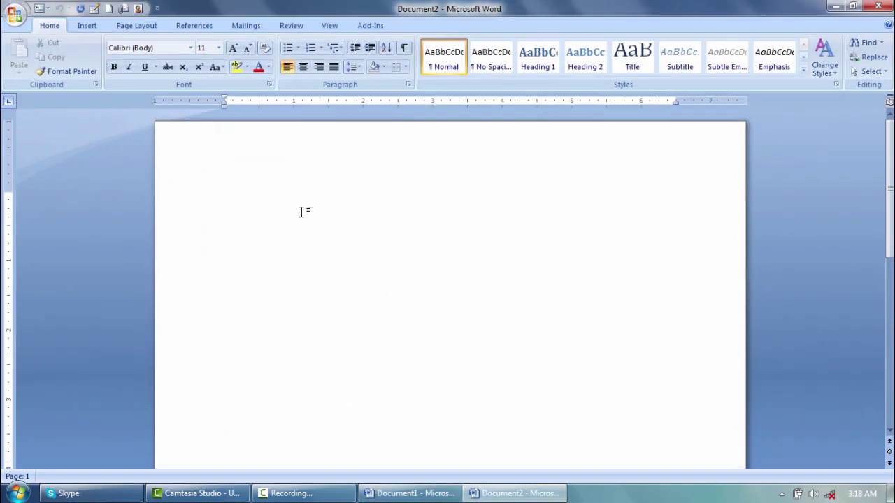
left_click(879, 7)
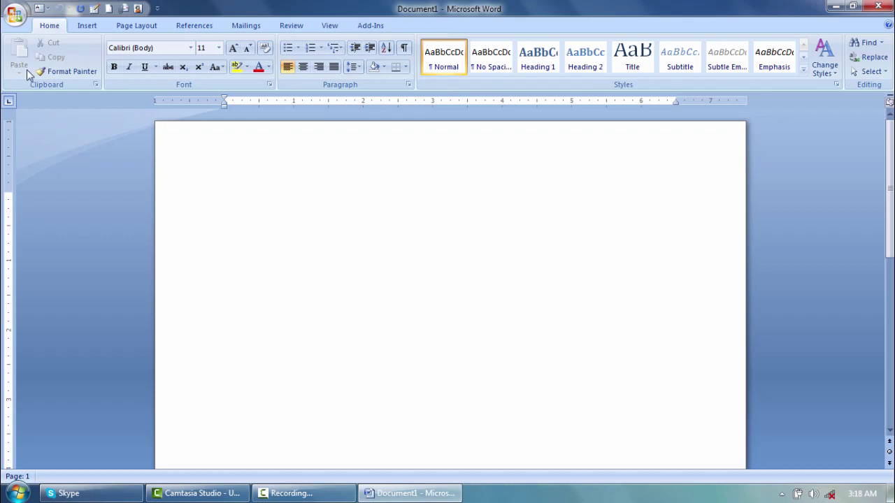
Open the existing file CURRICULUM VITAE from the Documents library
left_click(14, 14)
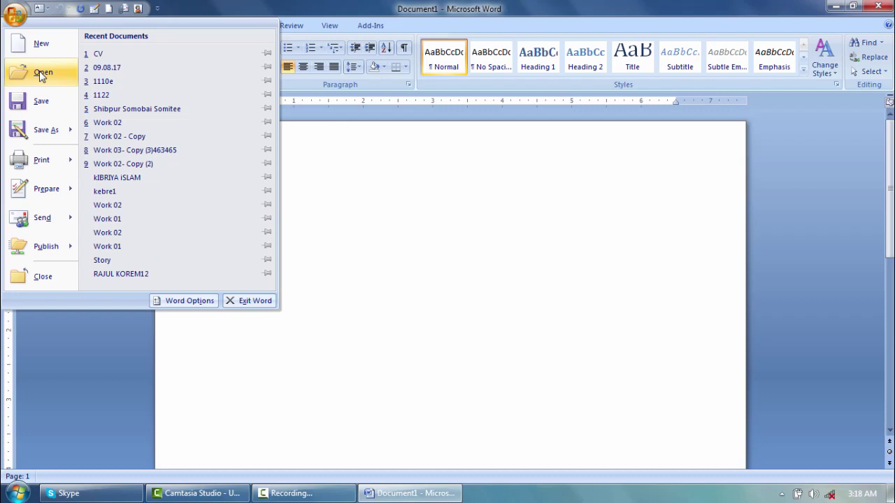
left_click(43, 74)
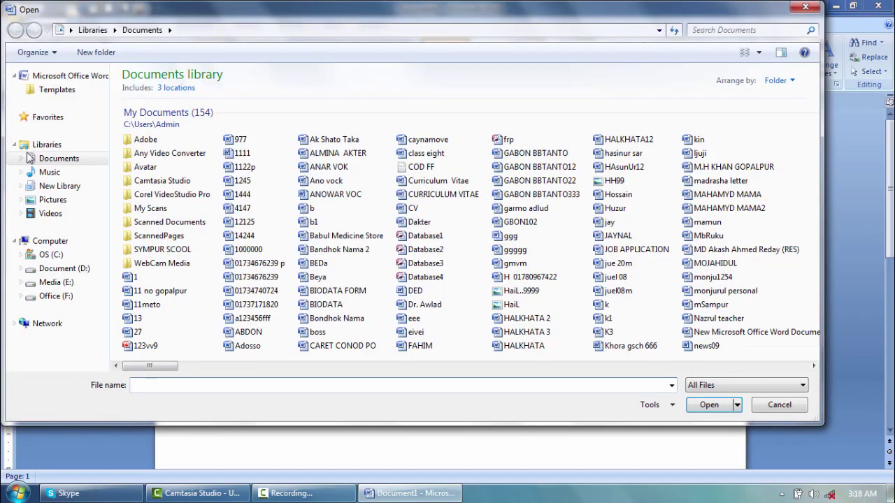
left_click(44, 144)
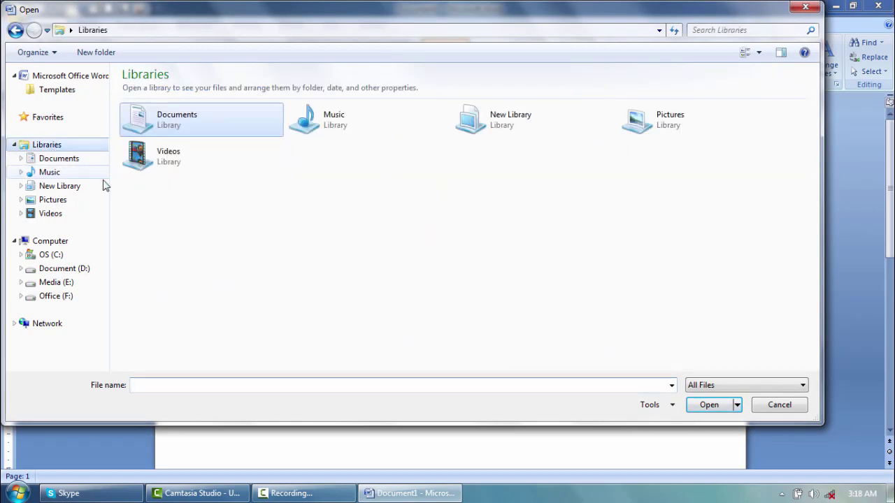
left_click(63, 160)
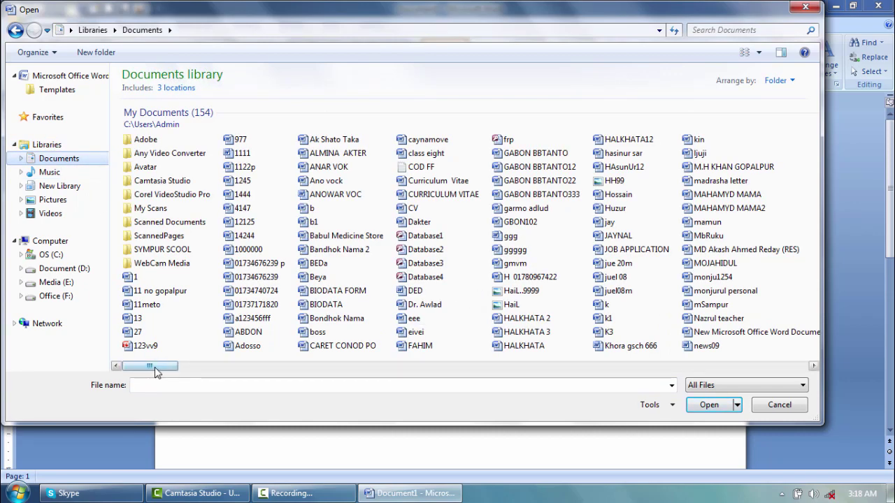
left_click_drag(154, 367, 285, 384)
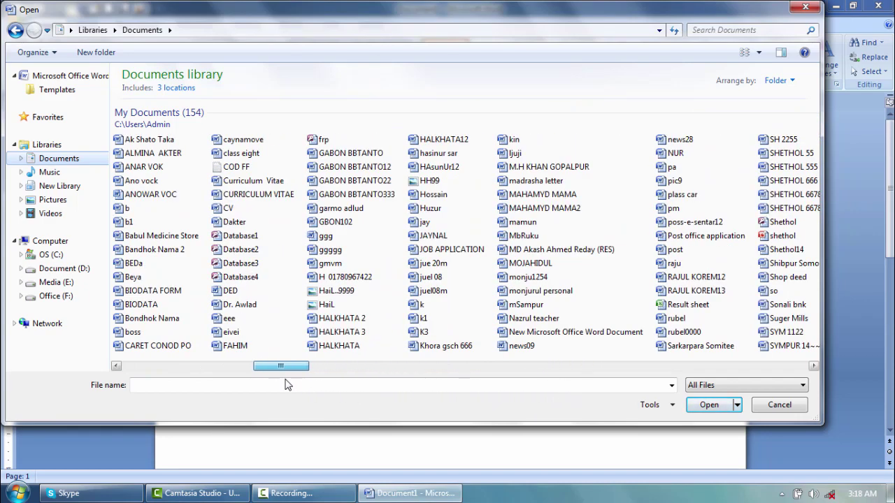
left_click(270, 197)
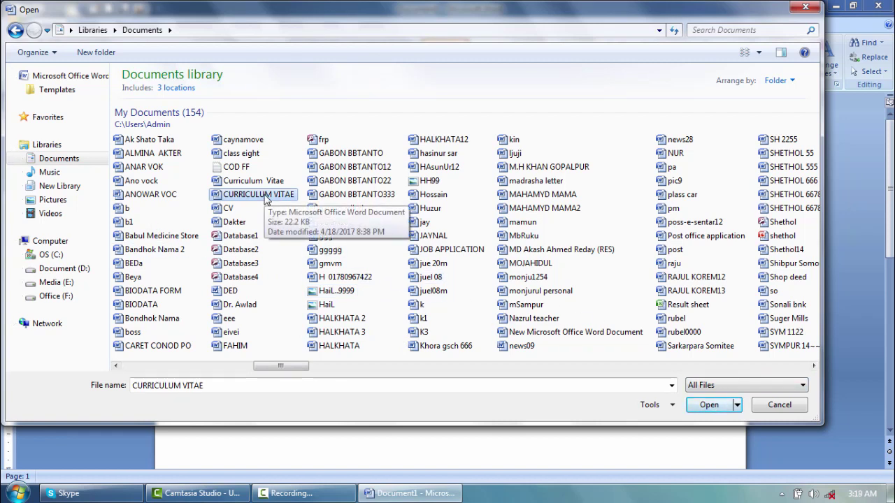
double_click(266, 196)
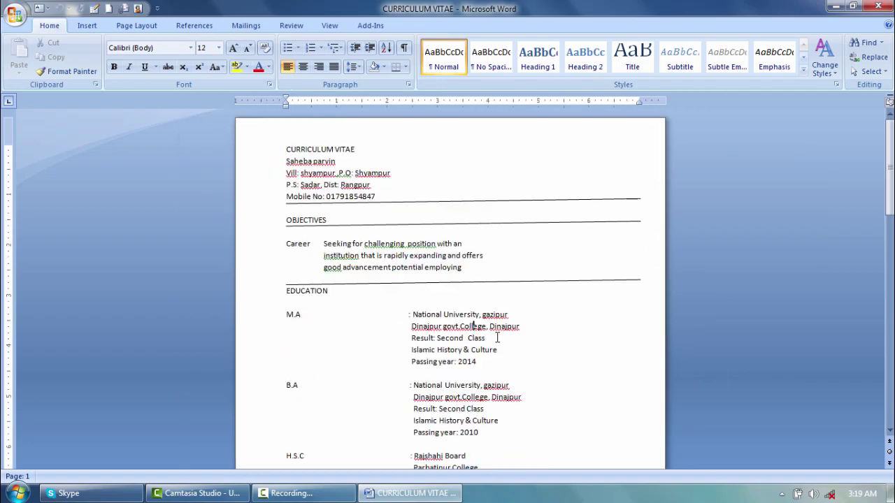
Look over the opened CURRICULUM VITAE document and close it while keeping Word running
scroll(497, 338, "down", 5, "ctrl")
scroll(495, 335, "up", 5, "ctrl")
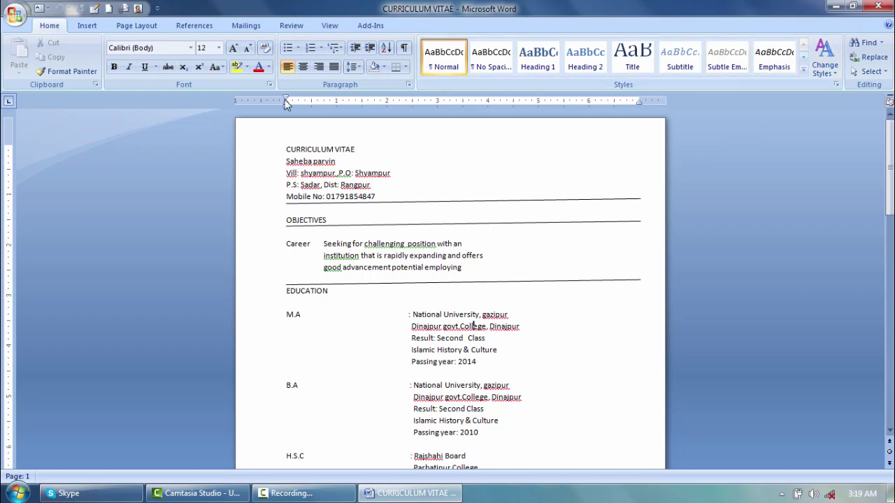
left_click(15, 14)
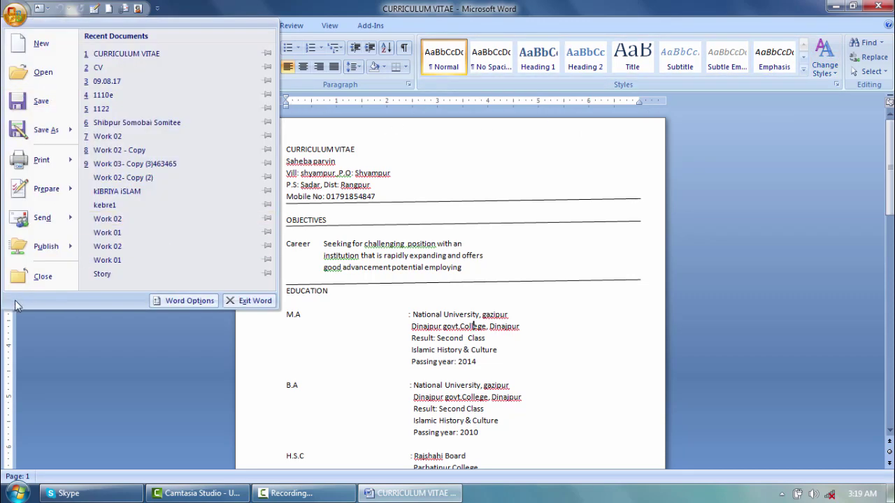
left_click(38, 278)
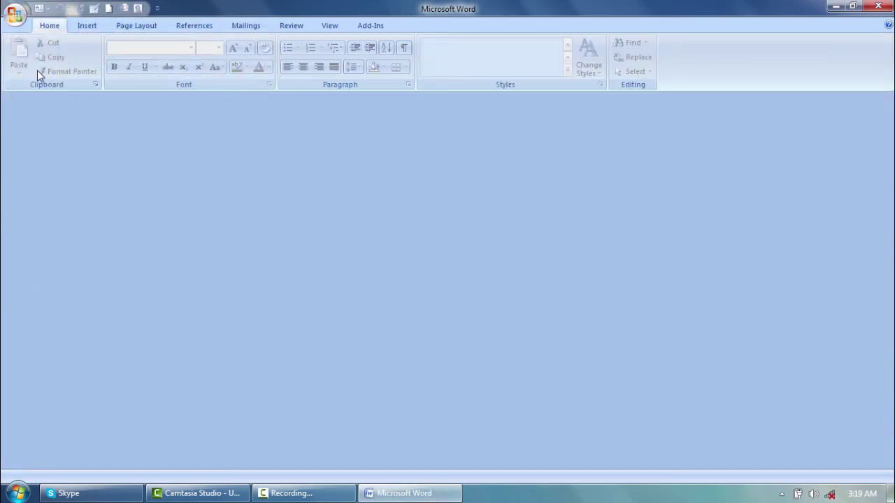
Open the file named CV from the Documents library and view its pages at different zoom levels
left_click(15, 15)
left_click(33, 74)
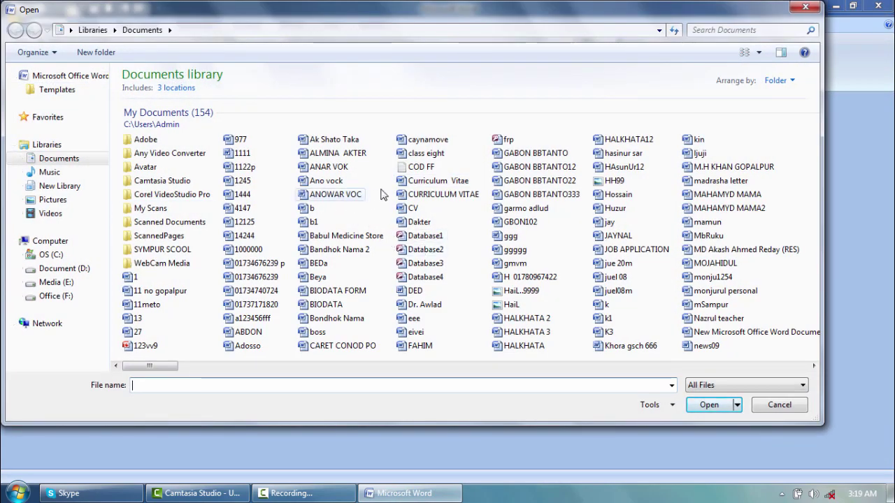
left_click(415, 208)
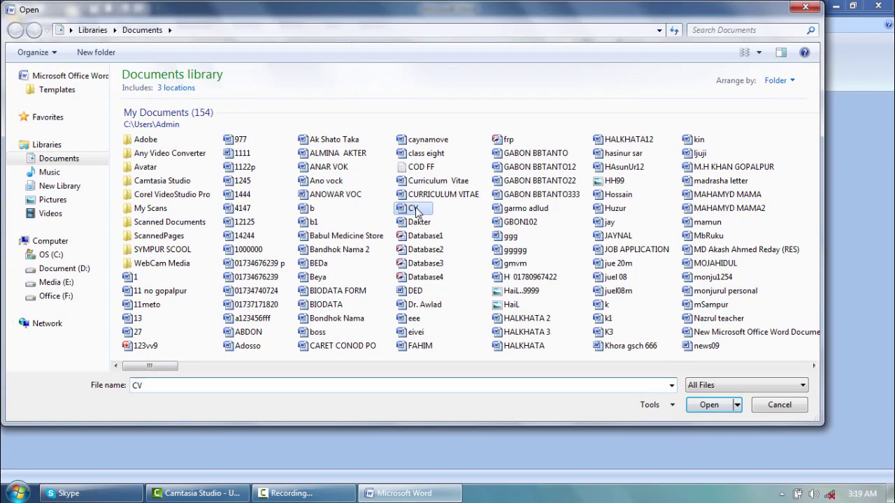
left_click(710, 406)
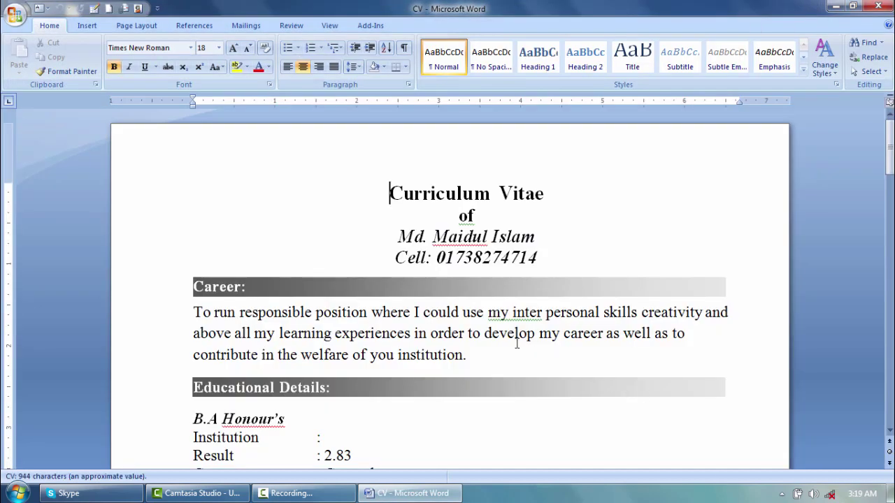
left_click(519, 334)
scroll(504, 327, "down", 2, "ctrl")
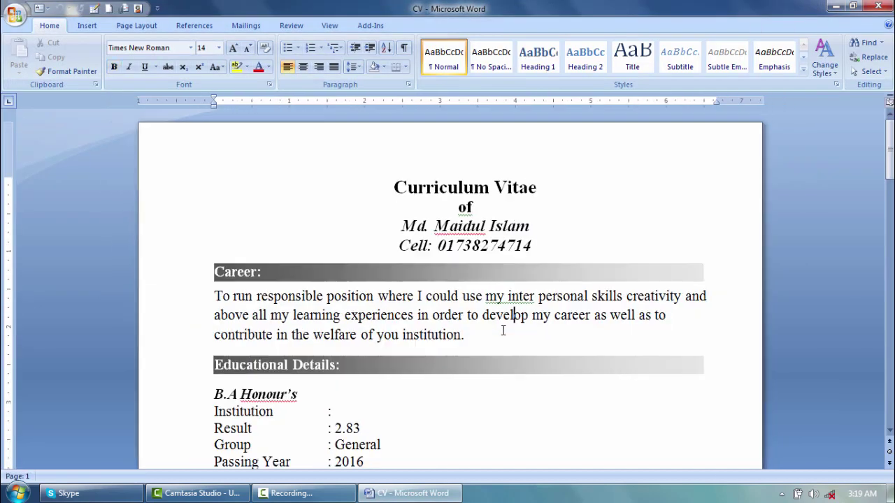
scroll(503, 330, "down", 2, "ctrl")
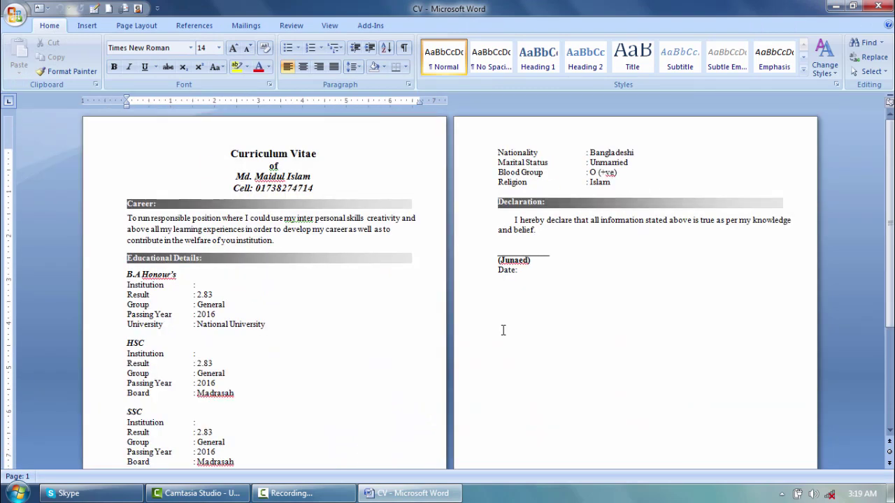
scroll(350, 330, "up", 3, "ctrl")
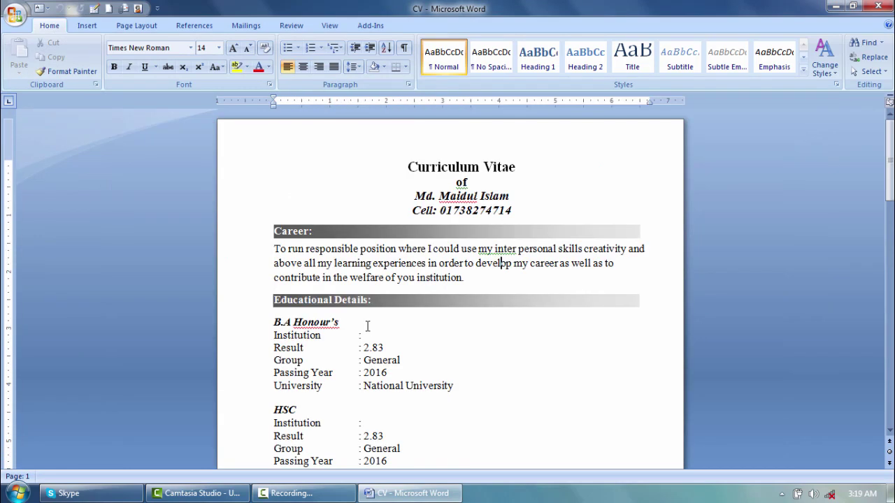
Close the CV document and create a new blank document
left_click(16, 13)
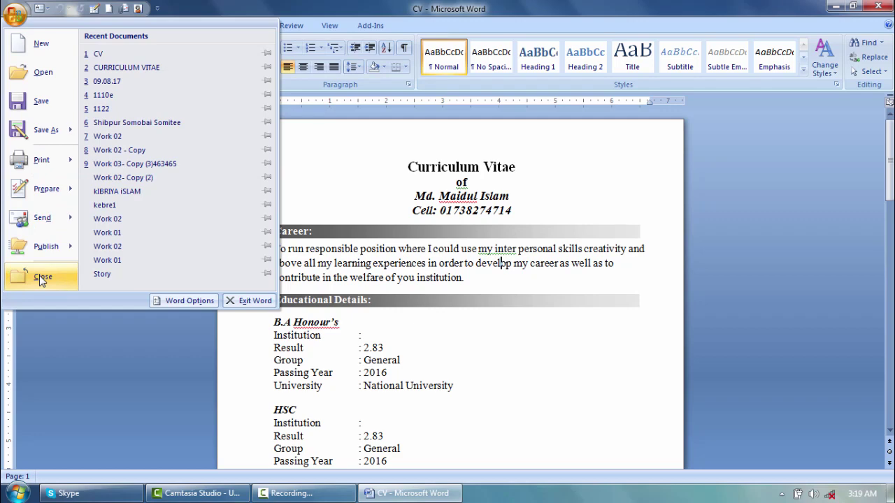
left_click(40, 272)
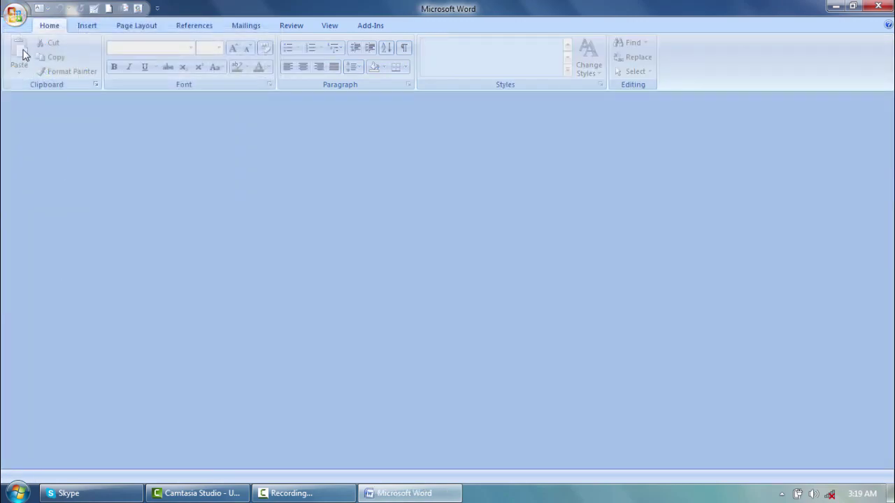
left_click(15, 15)
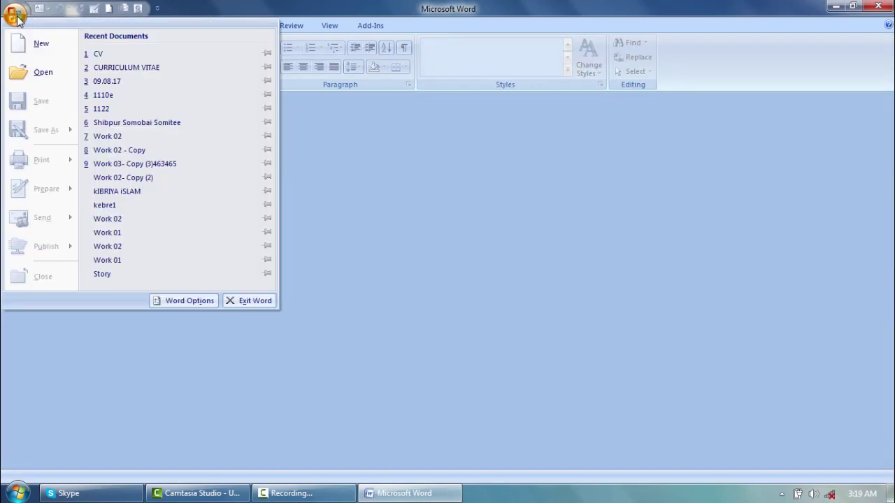
left_click(33, 49)
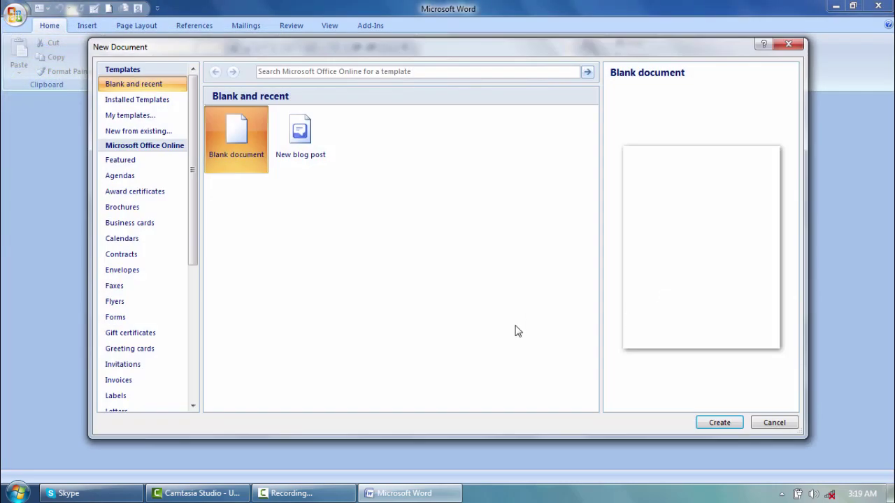
left_click(718, 421)
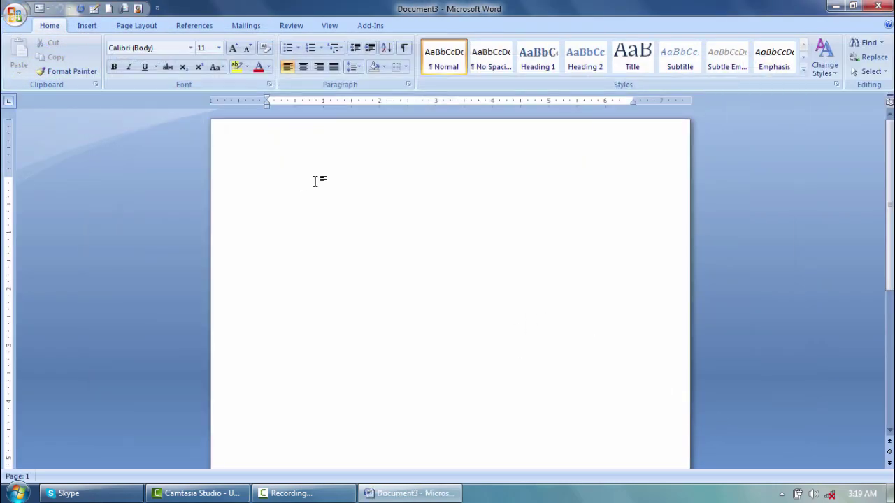
left_click(16, 15)
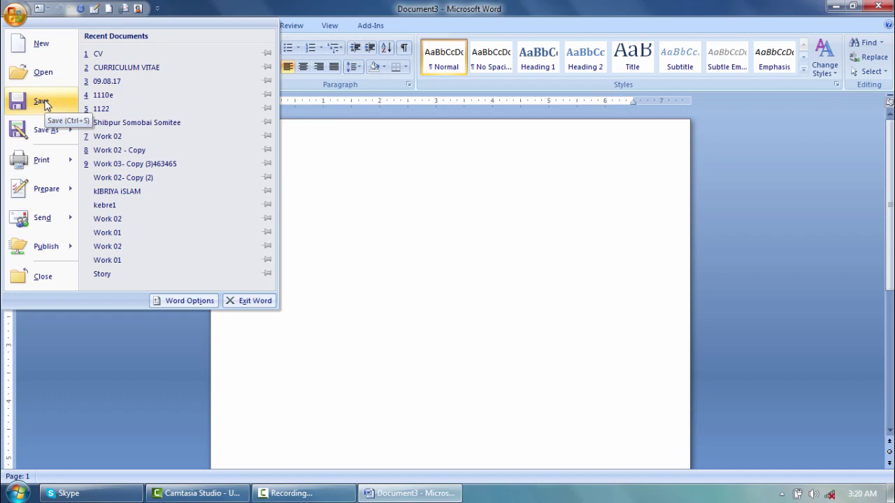
left_click(404, 213)
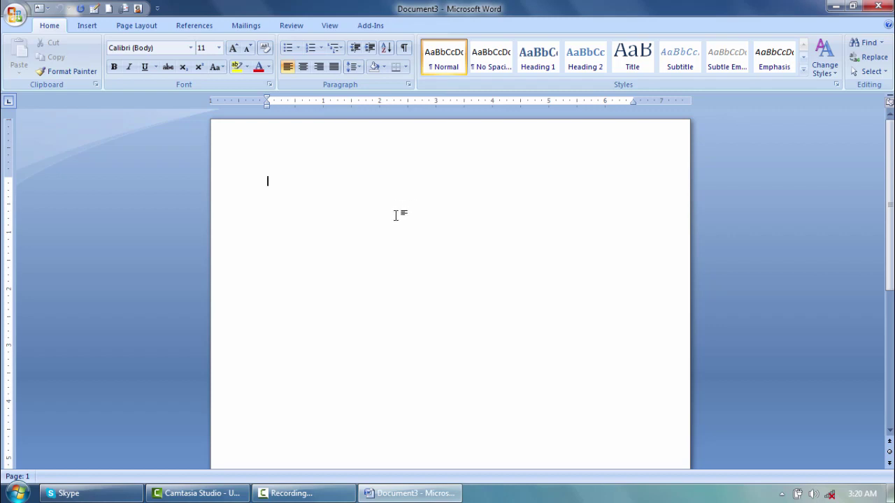
Start saving the blank document with Save As and browse to the computer's drives as the save location
left_click(12, 14)
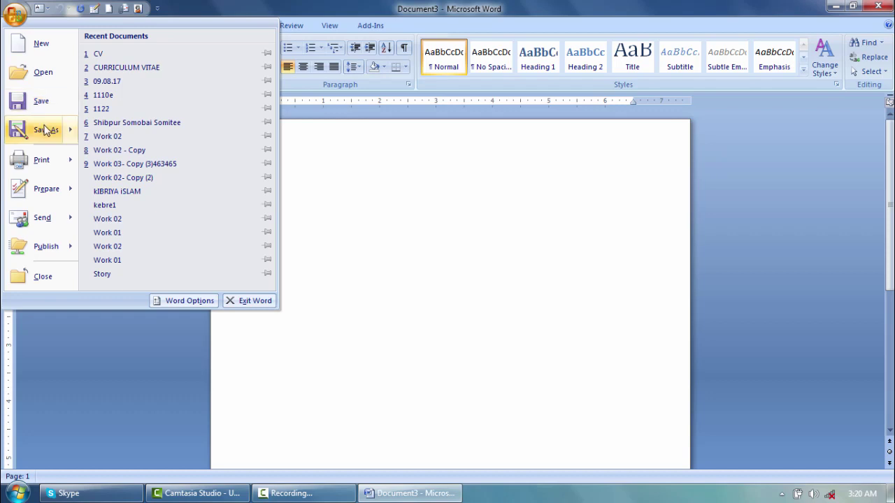
mouse_move(46, 131)
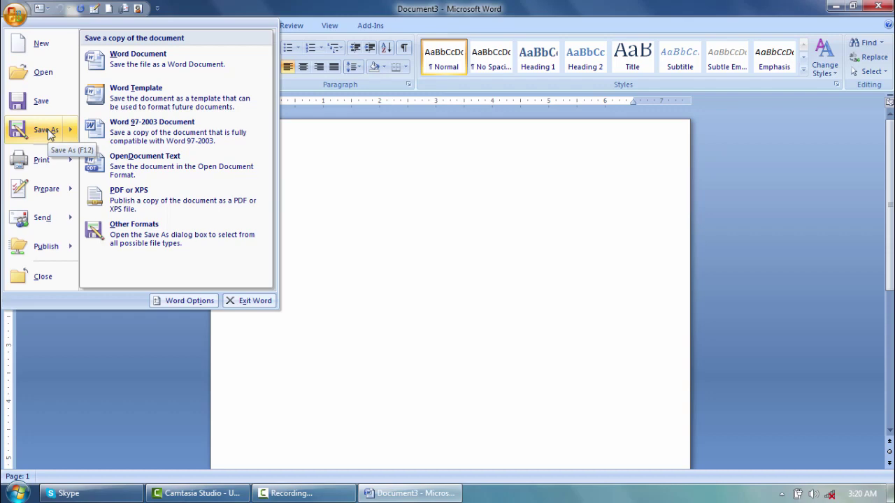
left_click(46, 130)
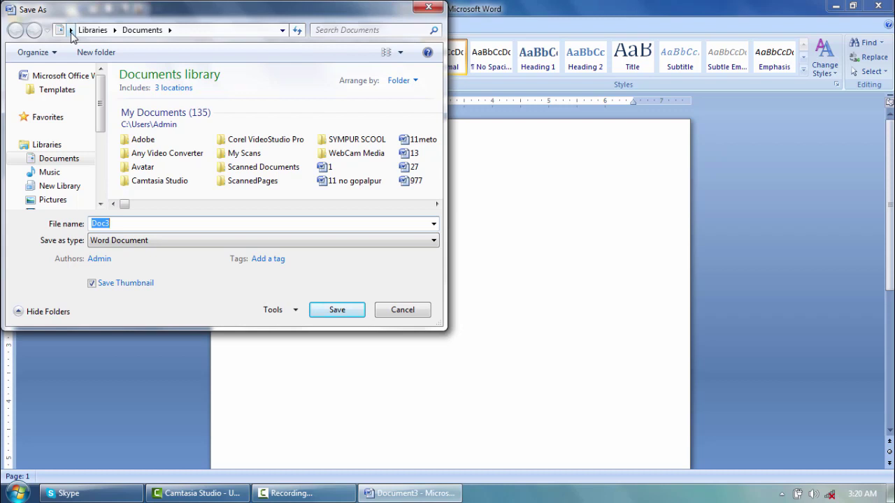
left_click_drag(100, 107, 100, 159)
left_click(60, 142)
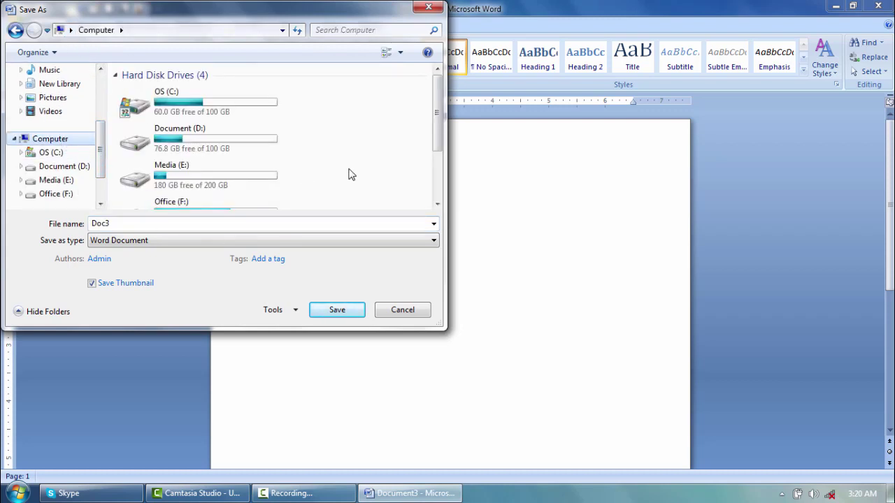
Try a larger icon view for the drives, return to Tiles, and enlarge the Save As dialog
left_click(403, 54)
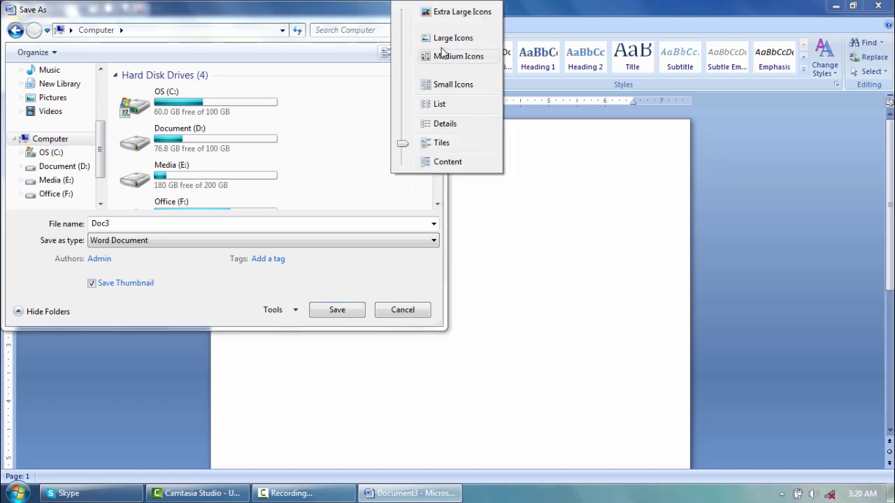
left_click(442, 72)
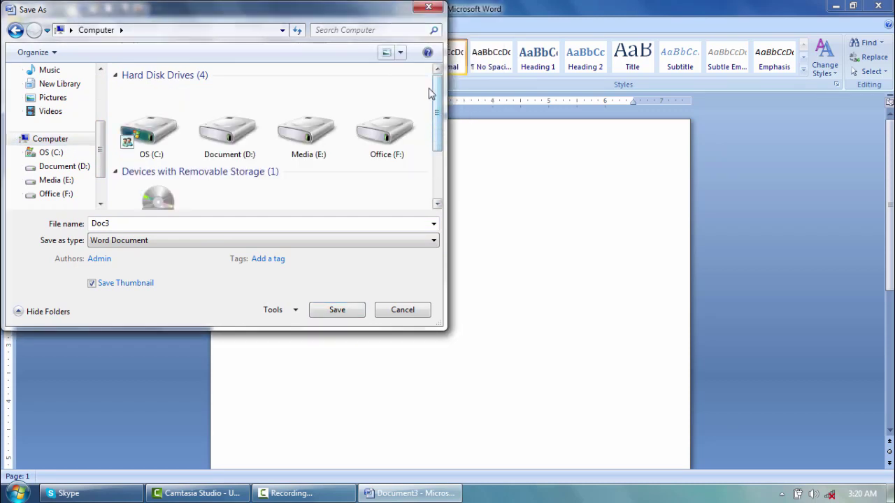
left_click(400, 52)
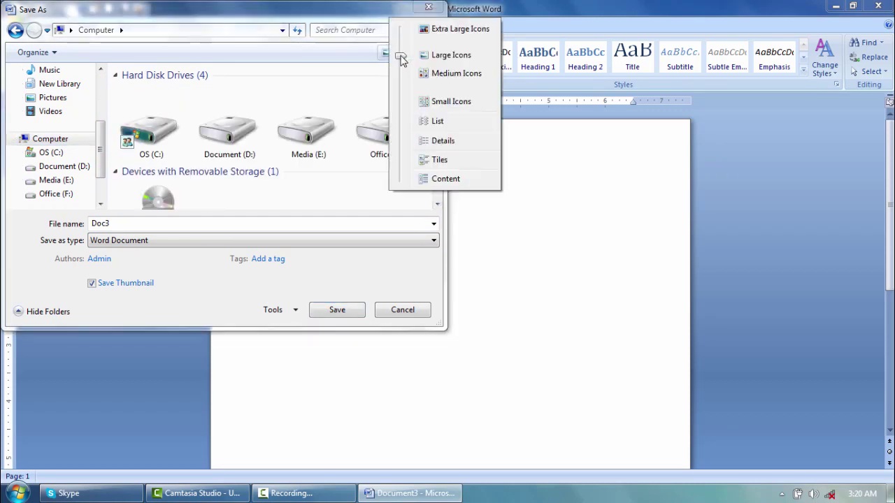
left_click(435, 160)
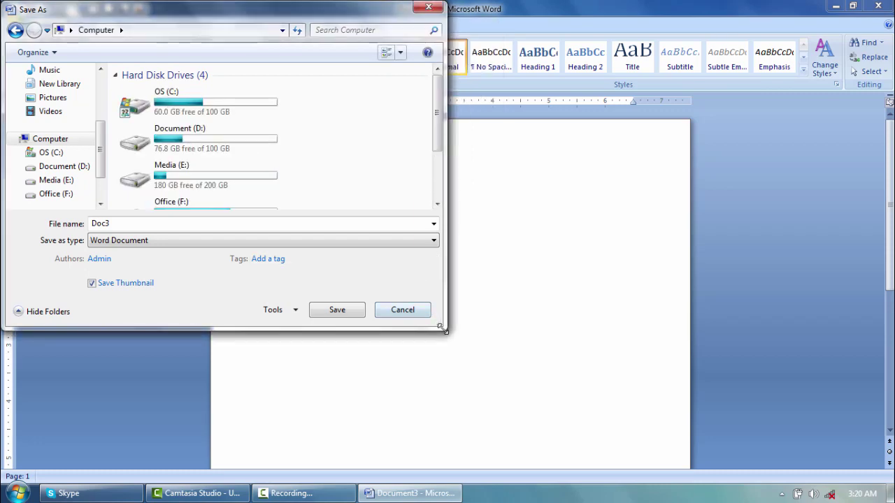
left_click_drag(442, 333, 726, 390)
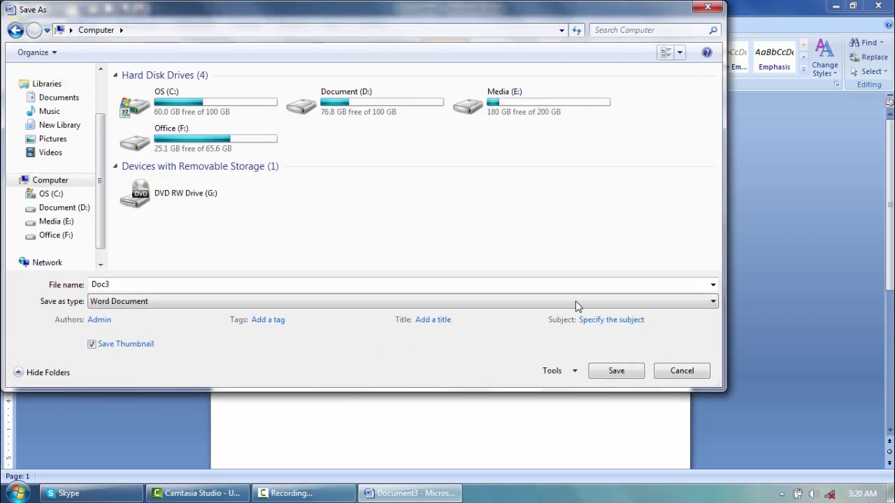
Save the document as Practice File on the Document (D:) drive
double_click(371, 110)
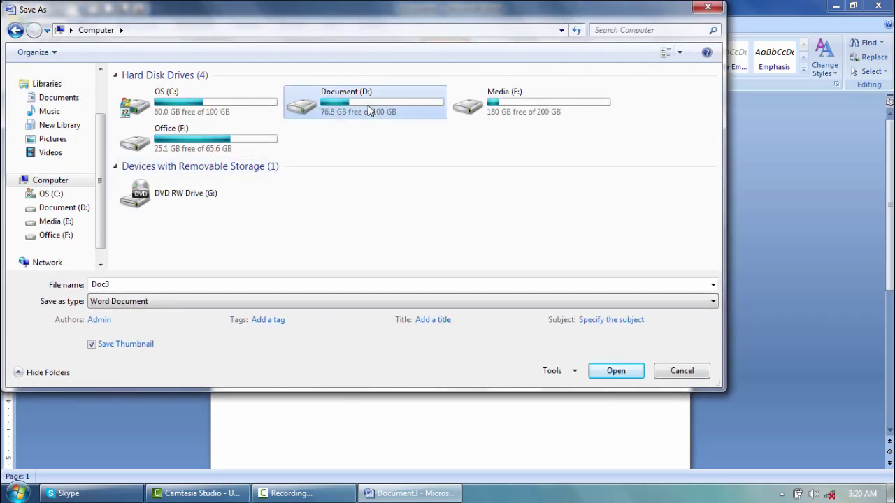
double_click(319, 285)
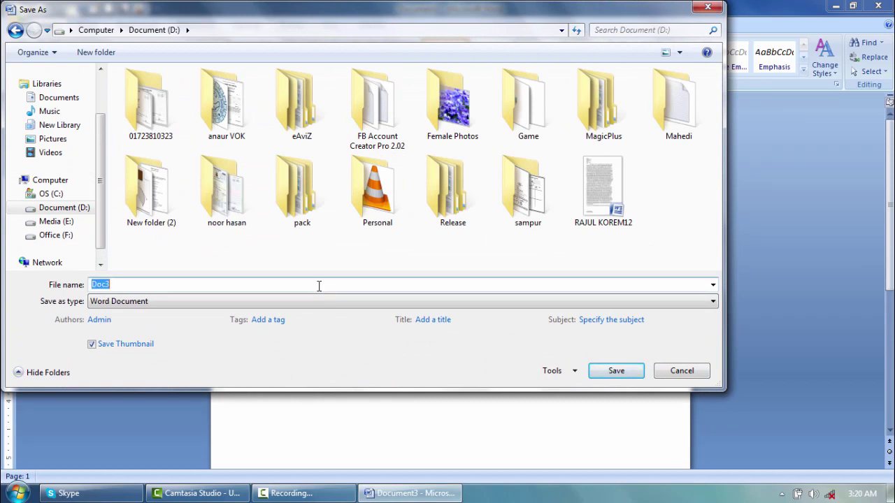
type("Practice File")
key("Return")
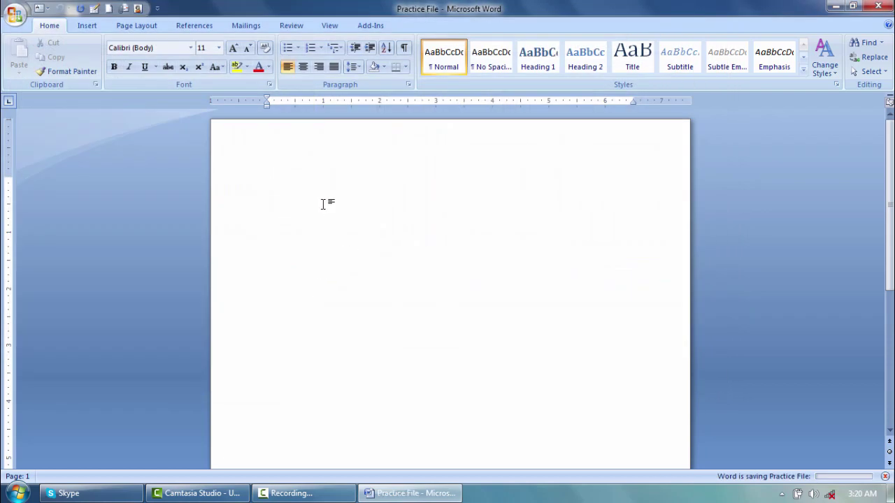
scroll(323, 214, "up", 2, "ctrl")
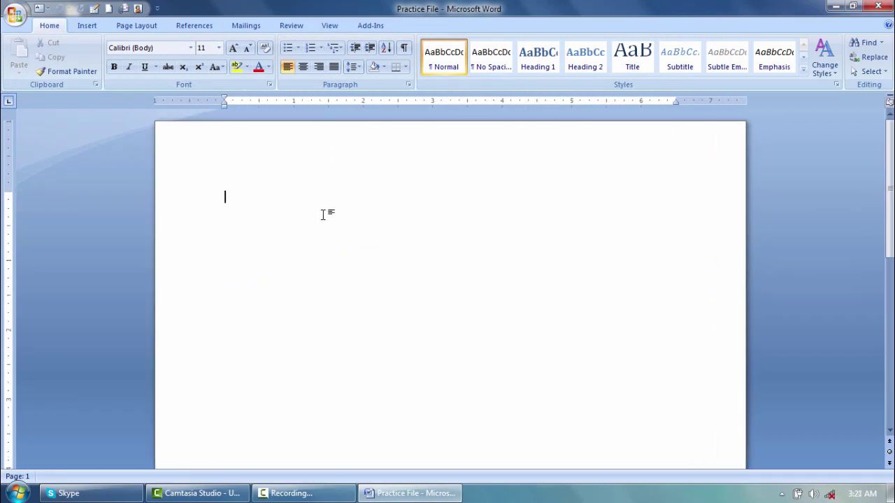
left_click(14, 14)
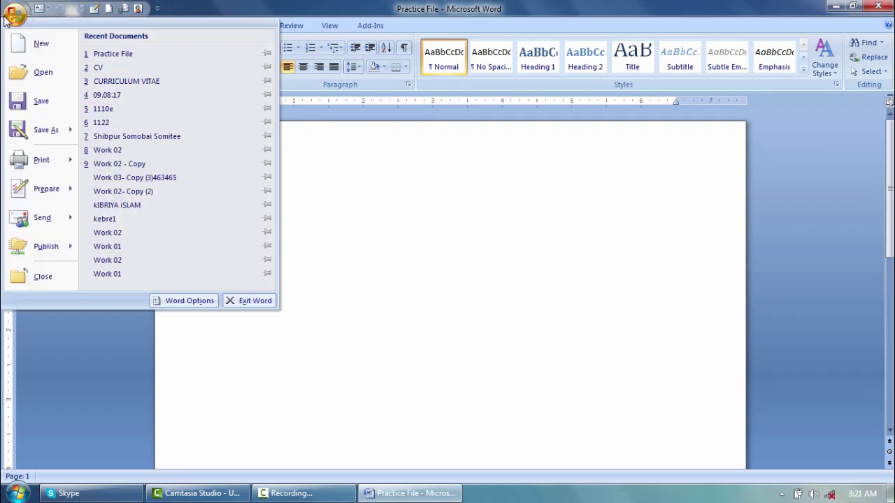
mouse_move(38, 171)
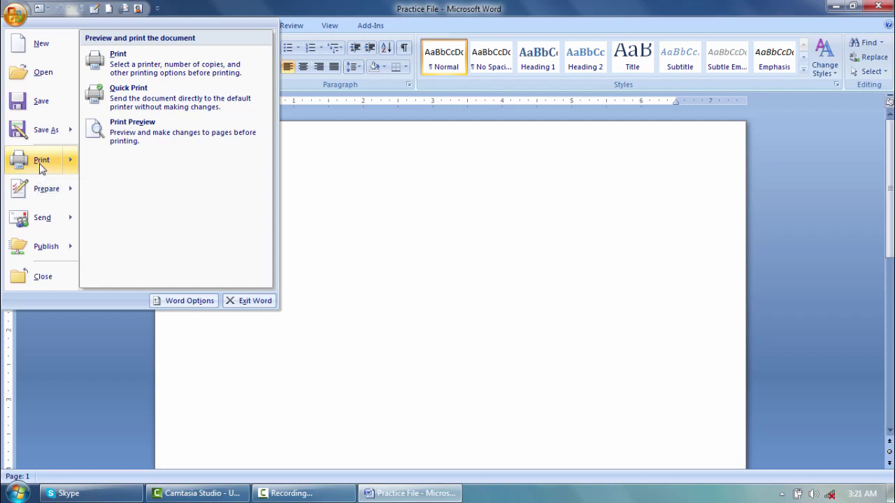
left_click(39, 162)
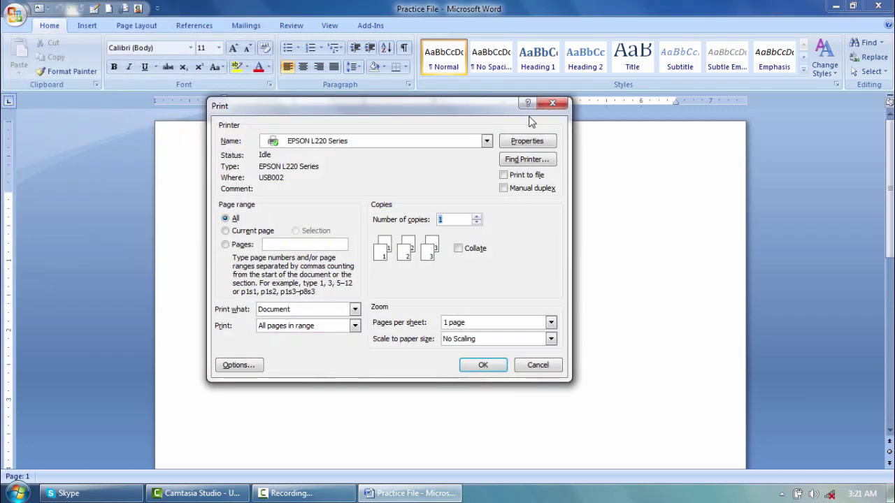
left_click(542, 103)
Open the print settings, look through the available printers, and keep EPSON L220 Series selected
left_click(14, 14)
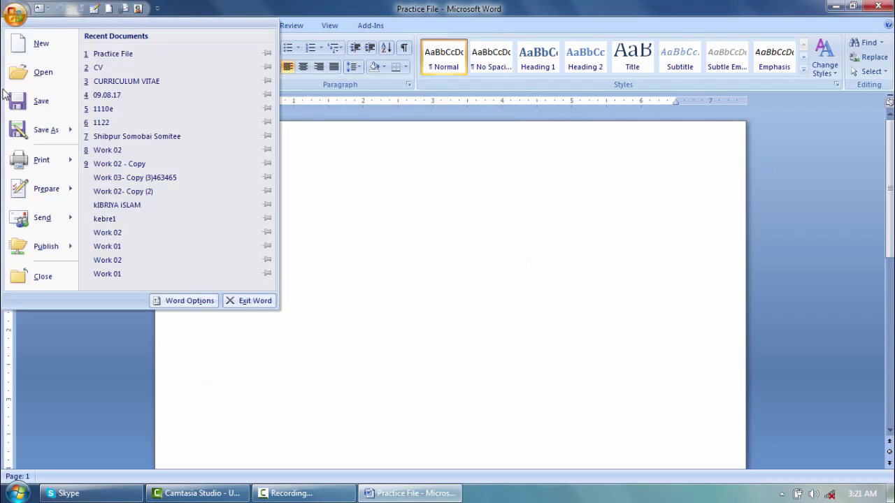
left_click(49, 168)
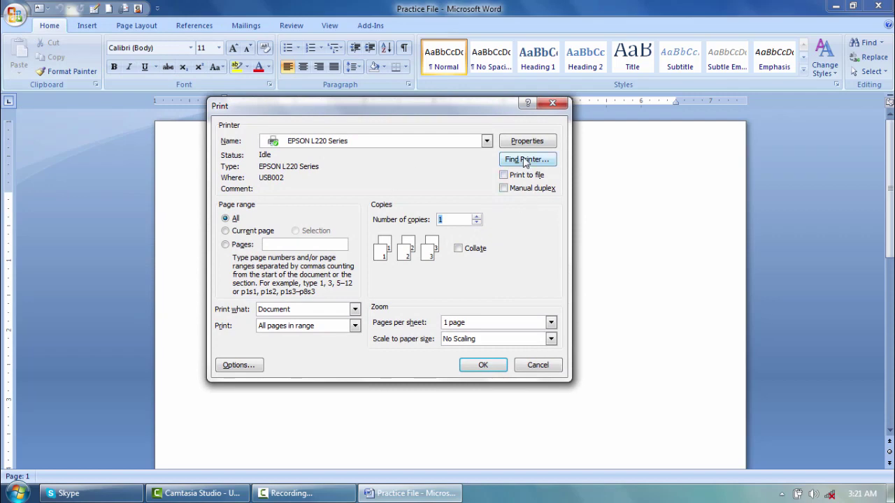
left_click_drag(466, 108, 548, 129)
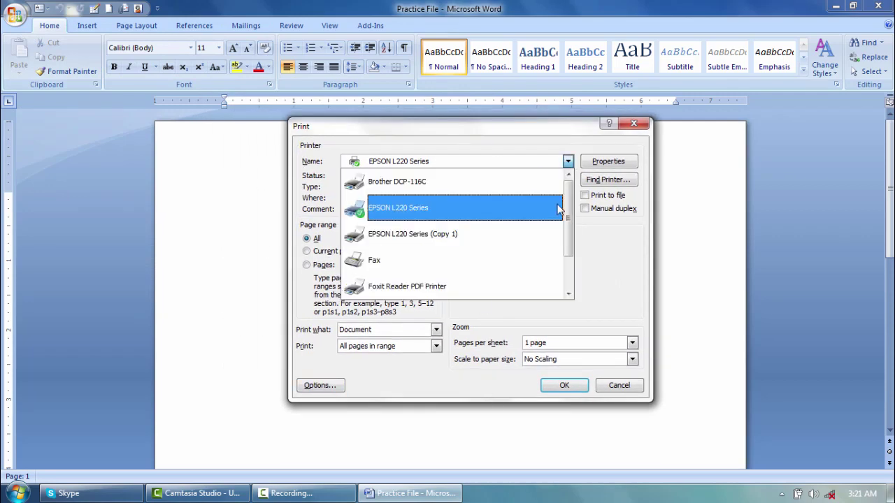
left_click(568, 161)
mouse_move(568, 226)
left_mouse_down()
mouse_move(568, 259)
mouse_move(567, 230)
left_mouse_up()
left_click(500, 217)
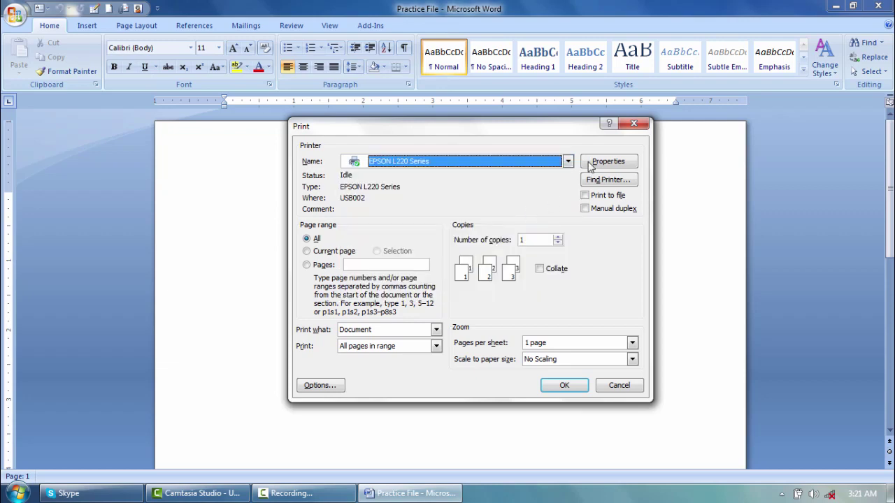
Open the printer's properties and look through the available document sizes
left_click(608, 162)
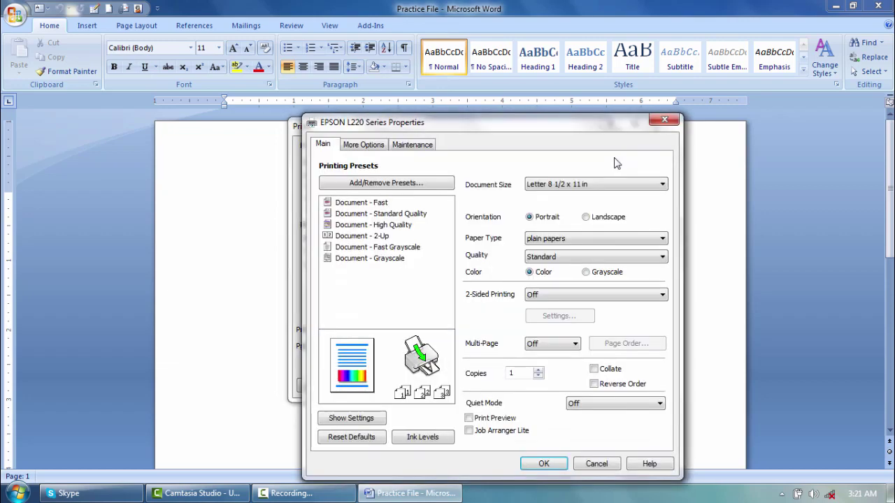
left_click(597, 186)
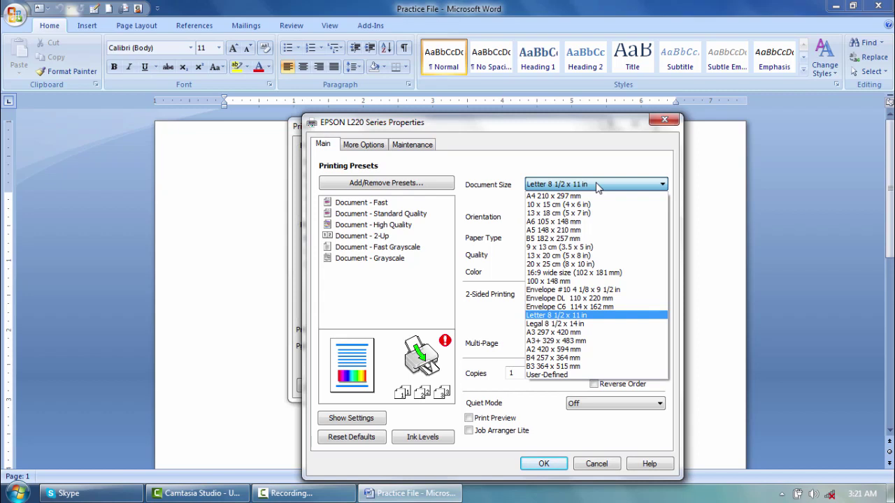
left_click(587, 129)
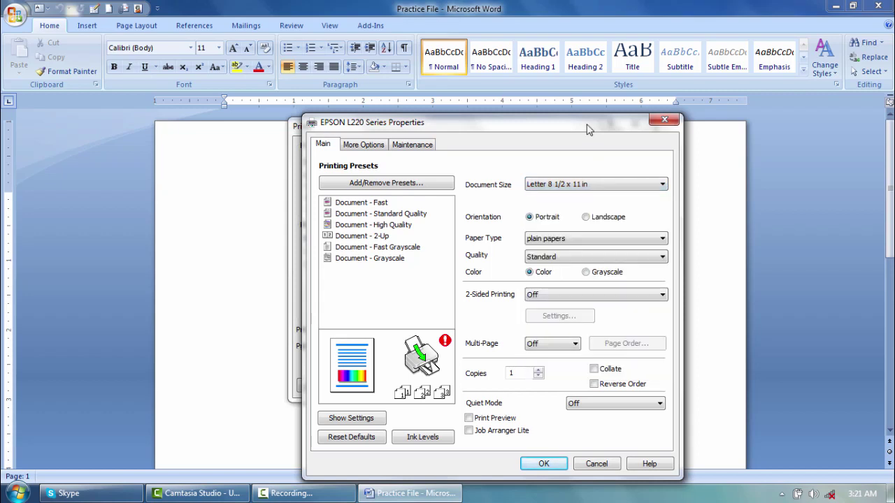
left_click_drag(587, 129, 572, 97)
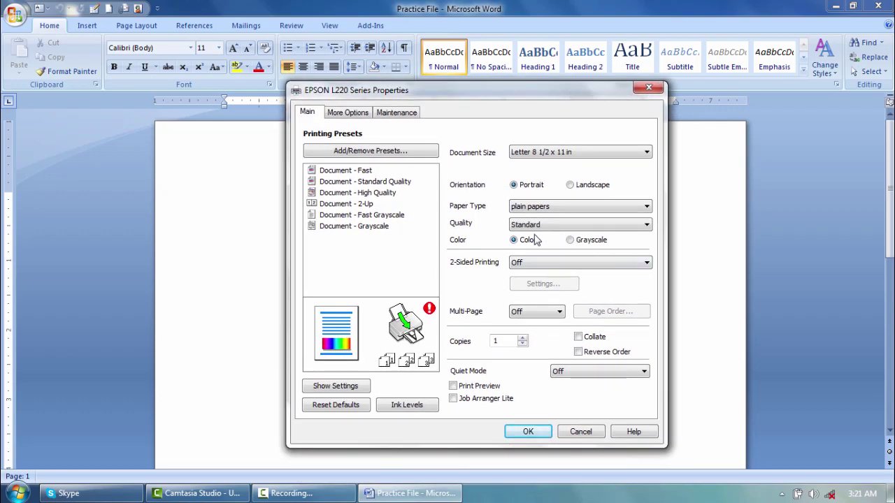
Switch the print color to Grayscale and back to Color, accept the properties, and close the print settings without printing
left_click(571, 240)
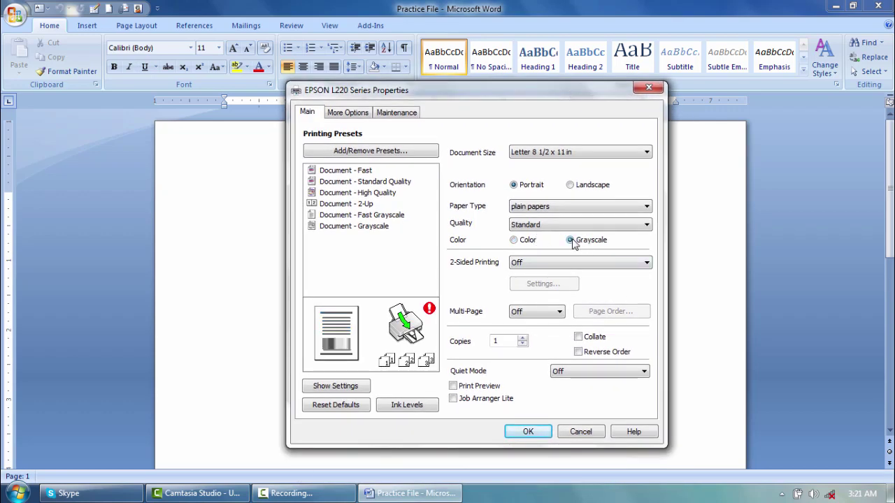
left_click(514, 241)
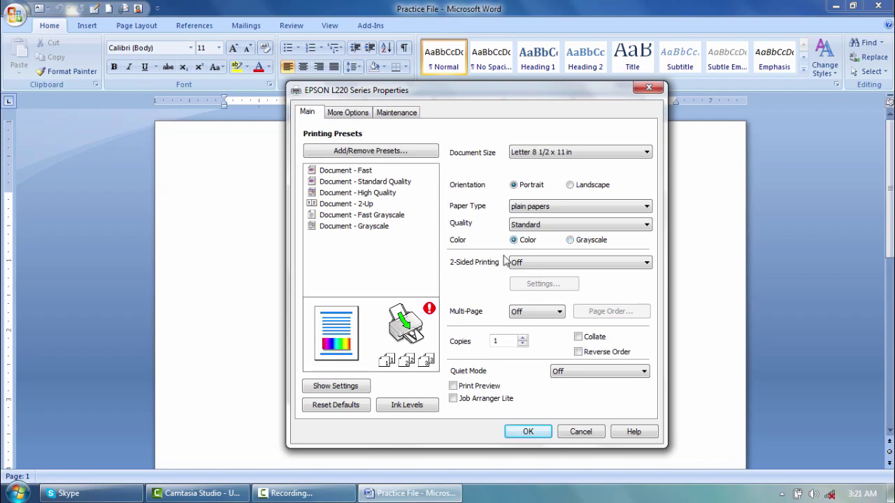
left_click(529, 432)
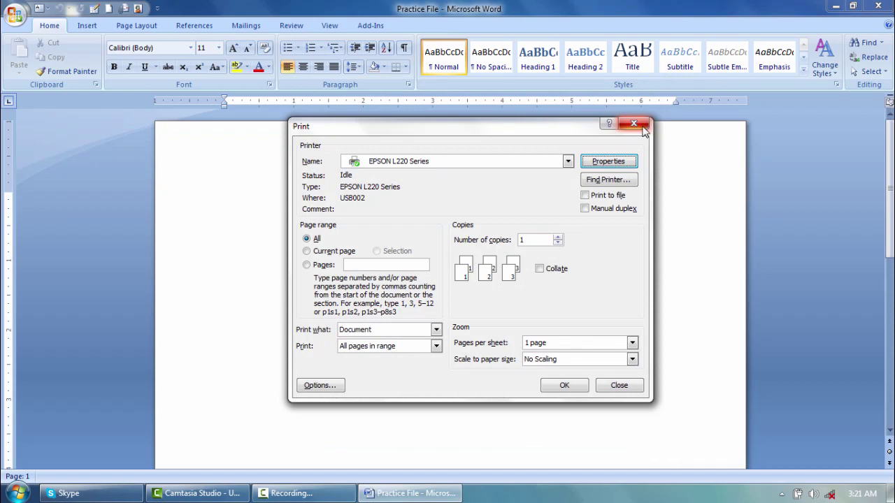
left_click(642, 129)
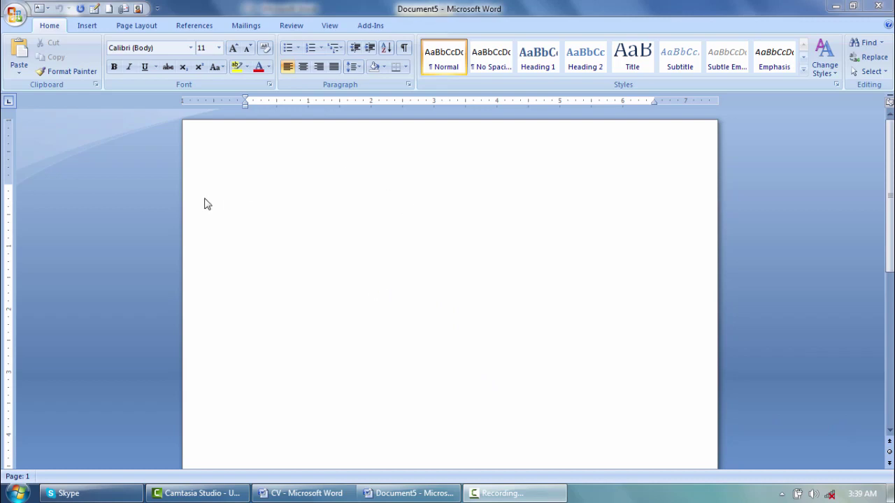
left_click(219, 49)
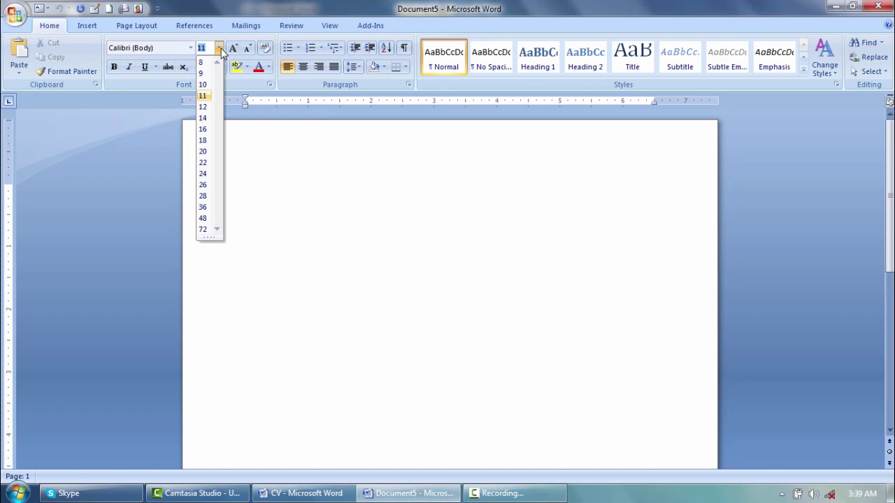
left_click(116, 71)
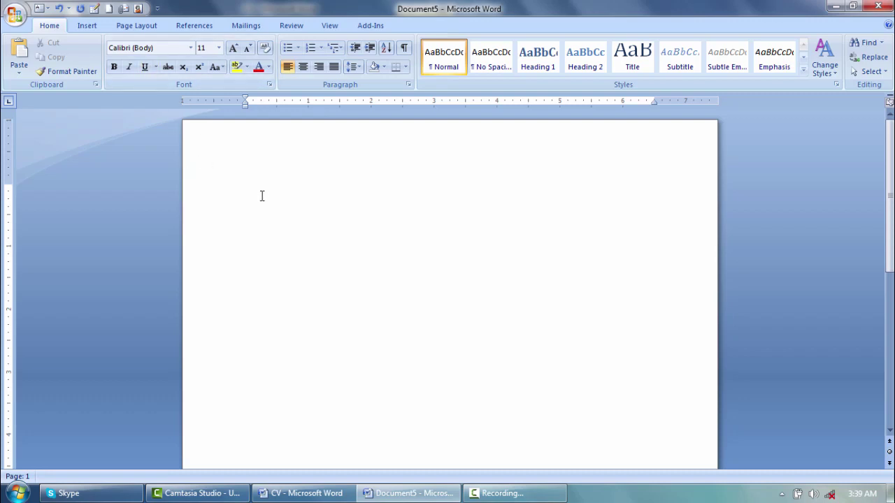
Switch to the CV document and open the file caynamove from the Documents library
left_click(306, 494)
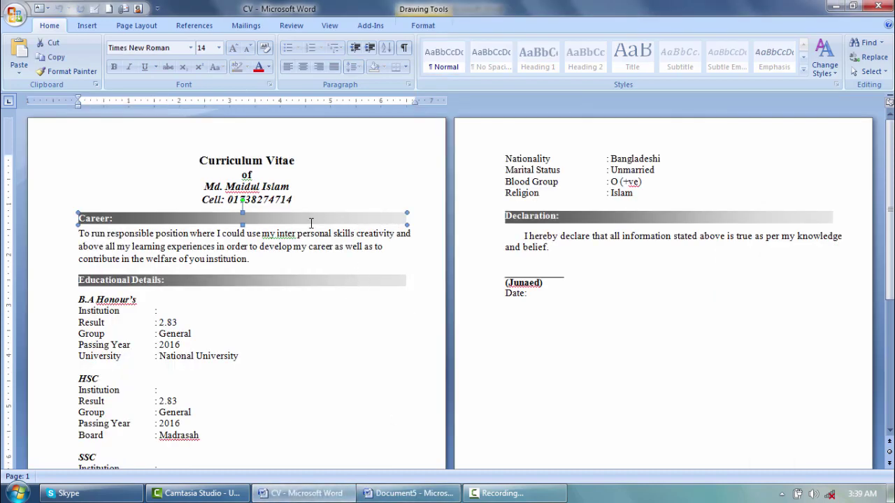
left_click(300, 192)
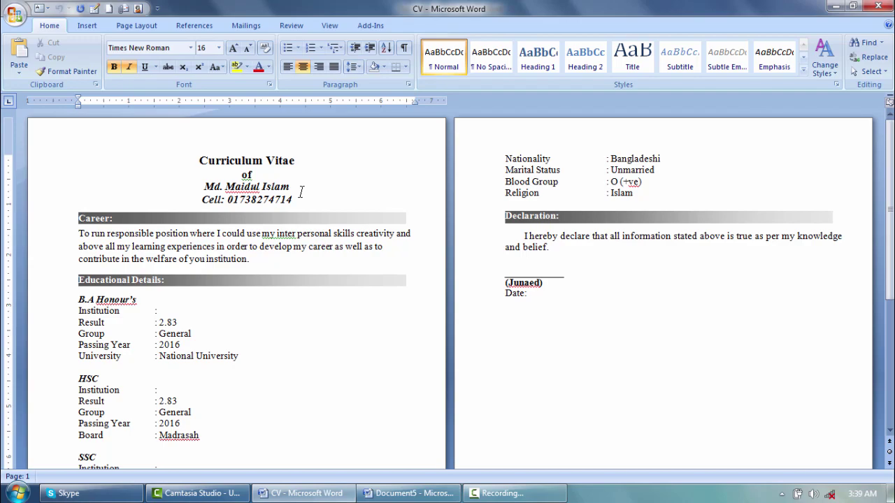
left_click(14, 14)
left_click(37, 74)
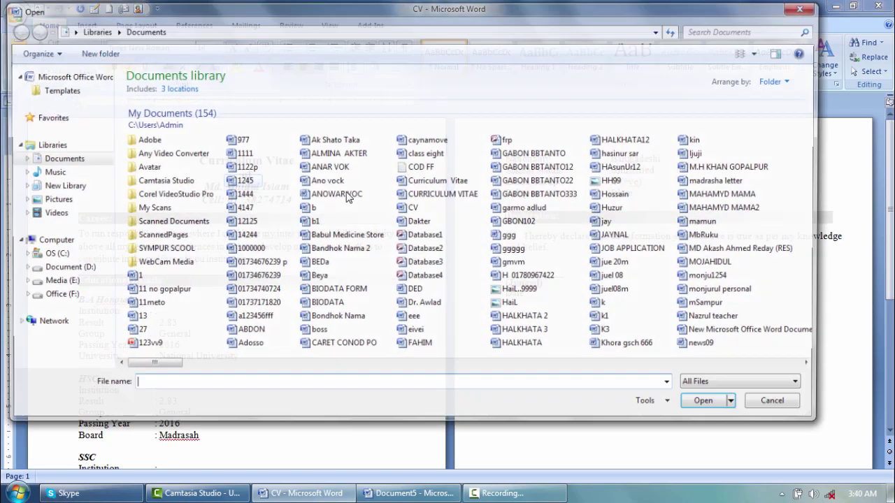
left_click(426, 139)
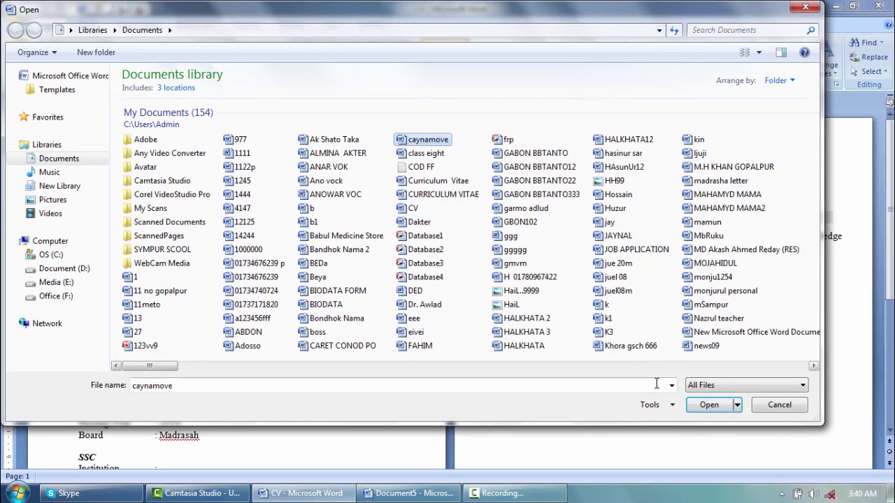
left_click(709, 404)
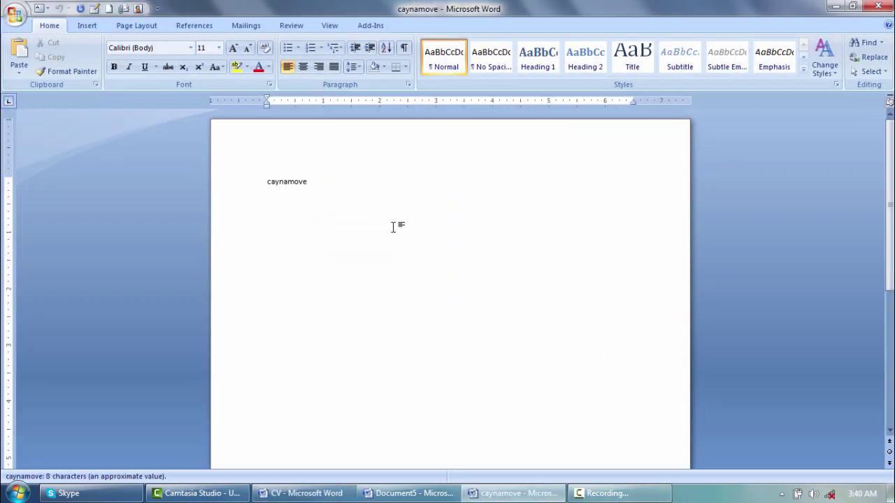
Close the caynamove document and open the file ANAR VOK
key("ctrl+w")
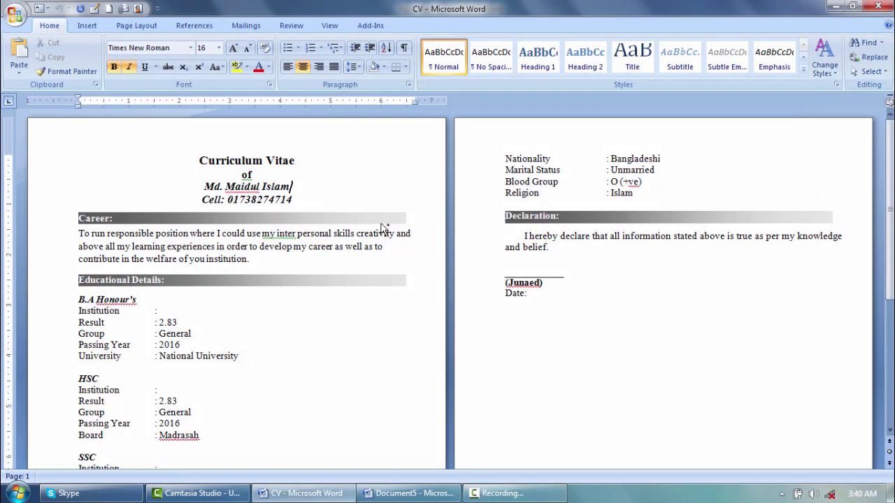
left_click(14, 14)
left_click(40, 72)
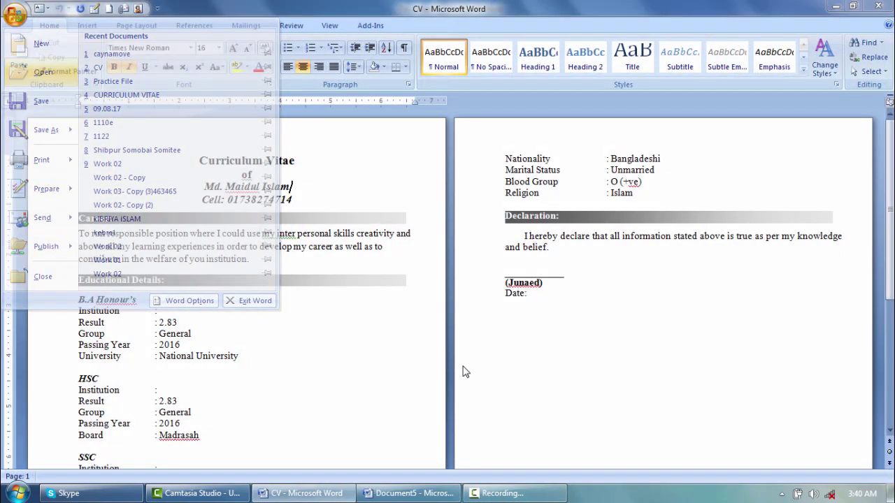
left_click(328, 167)
double_click(328, 168)
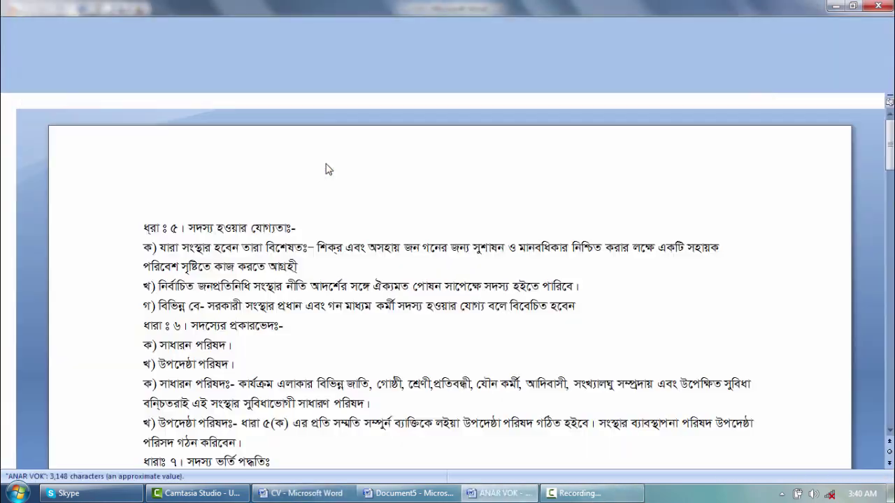
Close the ANAR VOK document and Document5, discarding any unsaved changes
scroll(340, 276, "down", 2)
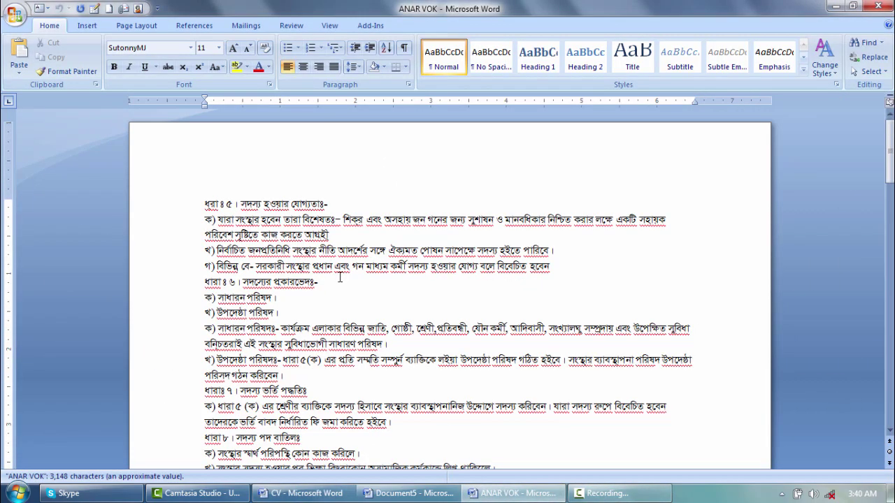
key("alt+F4")
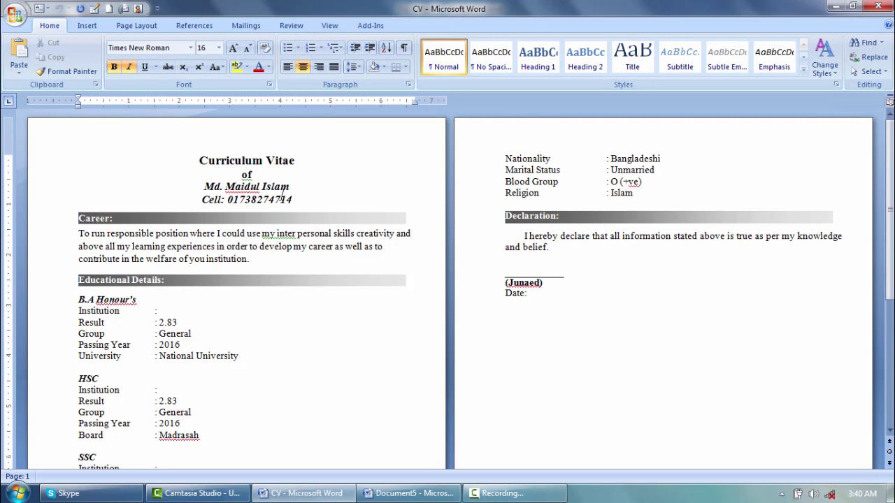
scroll(304, 237, "up", 2)
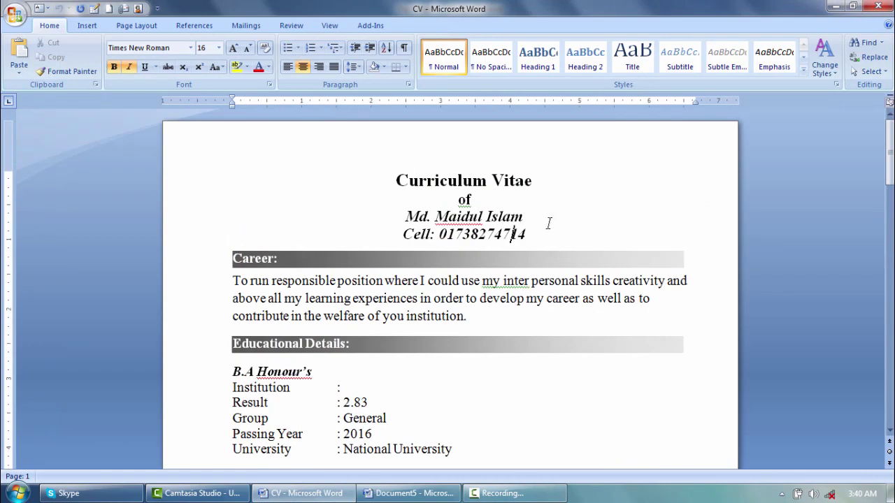
left_click(549, 223)
left_click(406, 498)
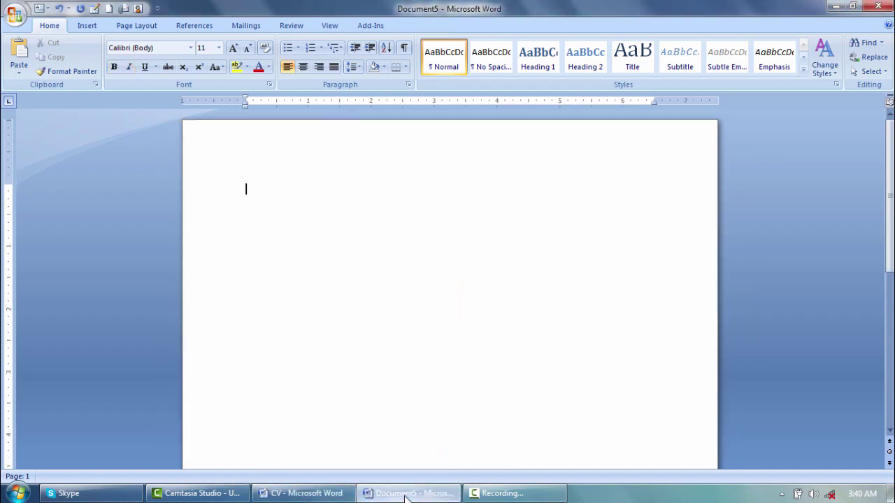
left_click(878, 6)
left_click(448, 280)
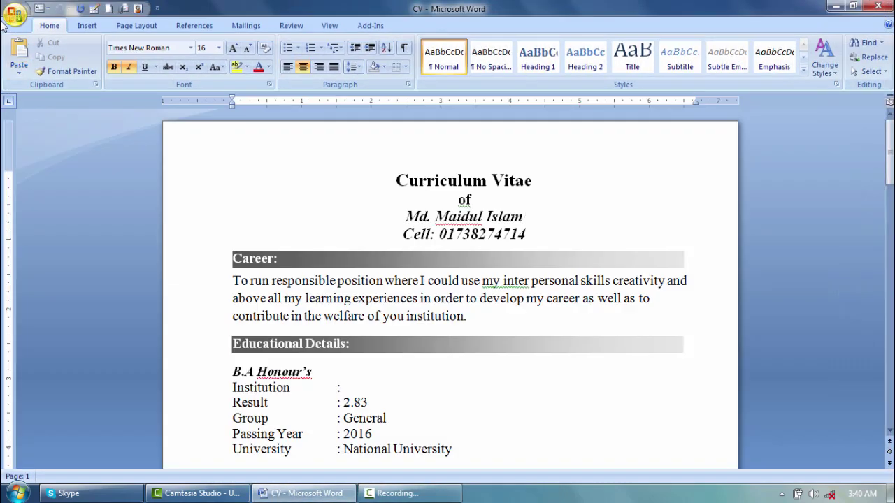
Create a new blank document from the Blank document template
left_click(15, 14)
left_click(45, 51)
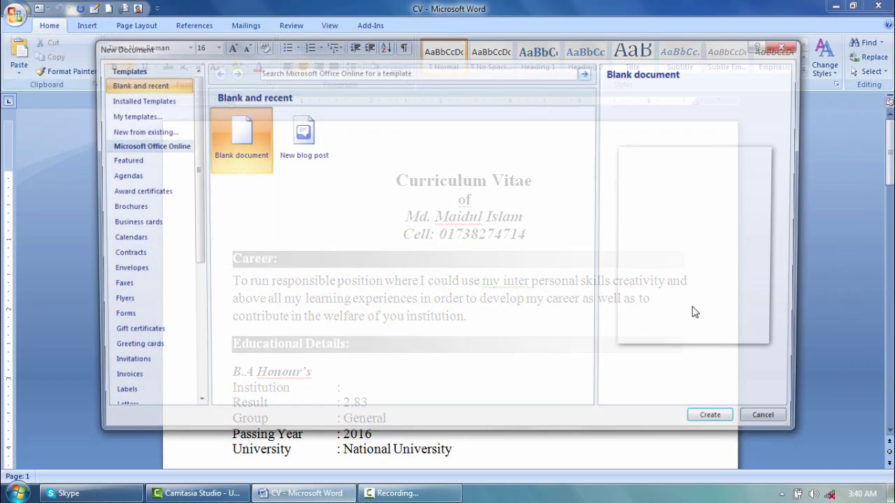
left_click(716, 422)
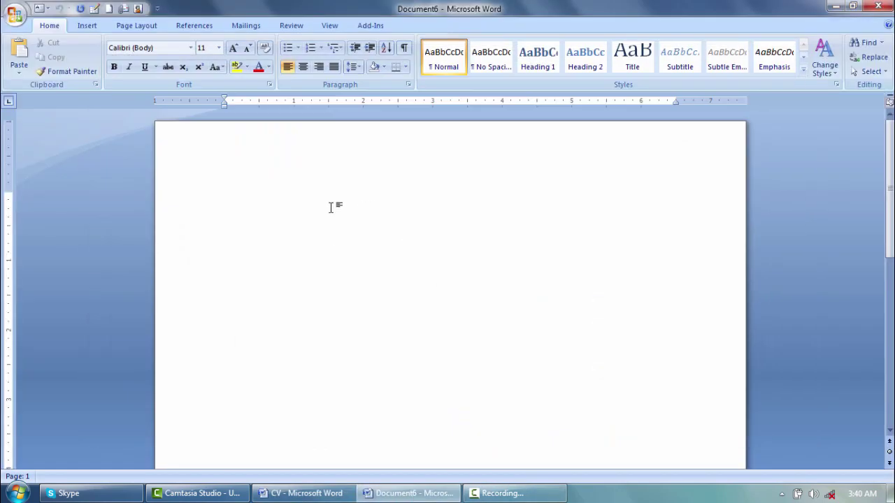
scroll(322, 207, "up", 2)
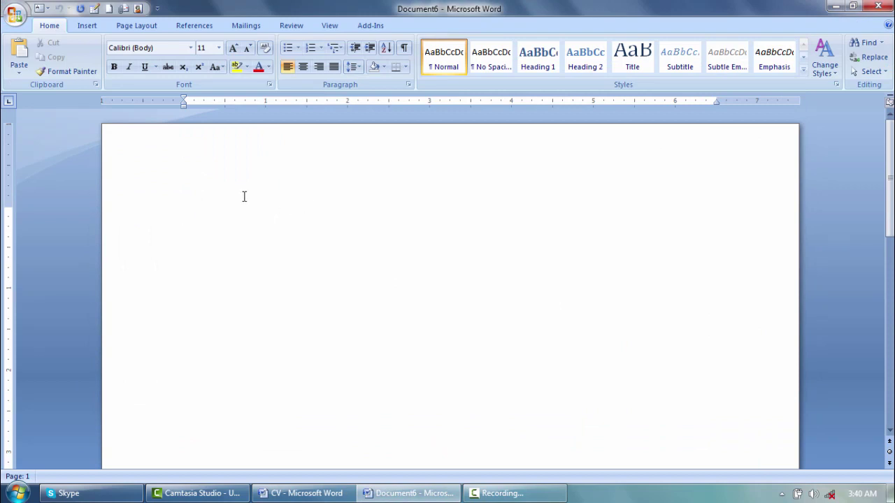
Set the font to Times New Roman and the font size to 20 in the blank document
left_click(191, 49)
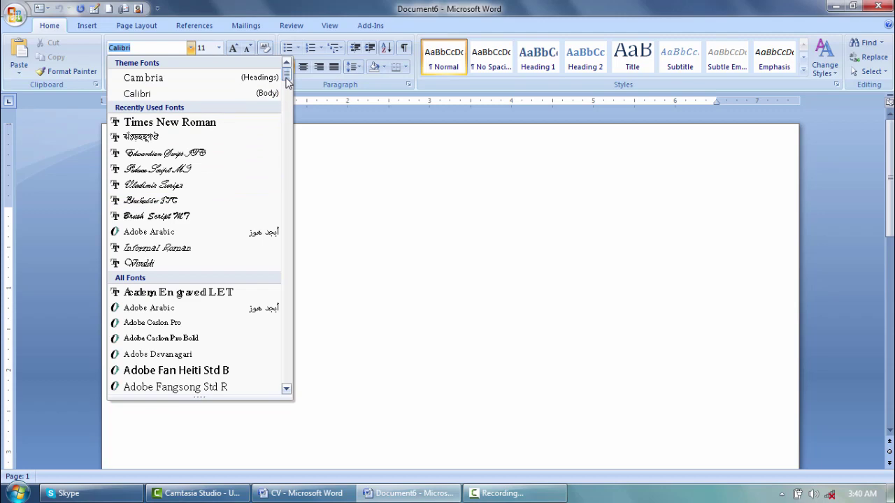
left_click_drag(286, 80, 286, 367)
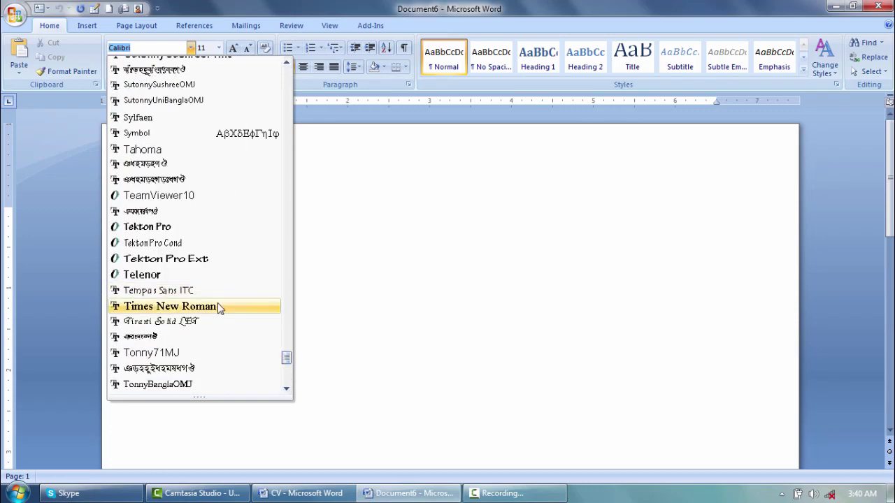
left_click(218, 308)
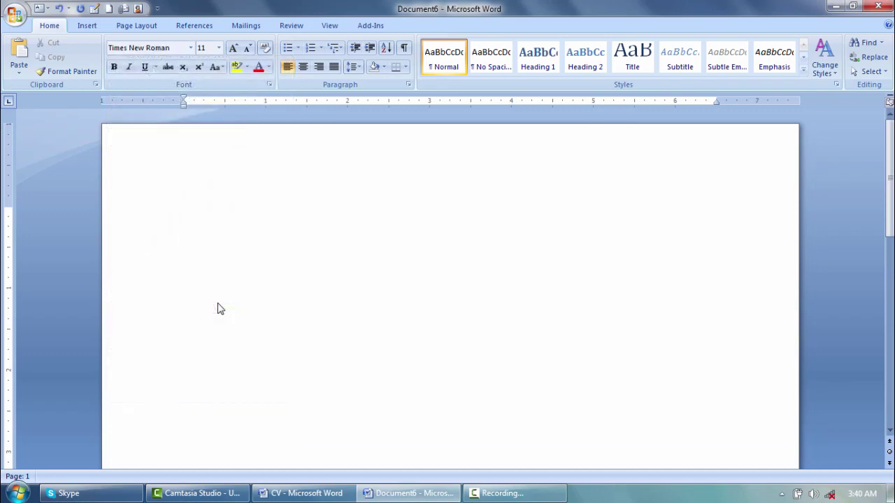
left_click(218, 49)
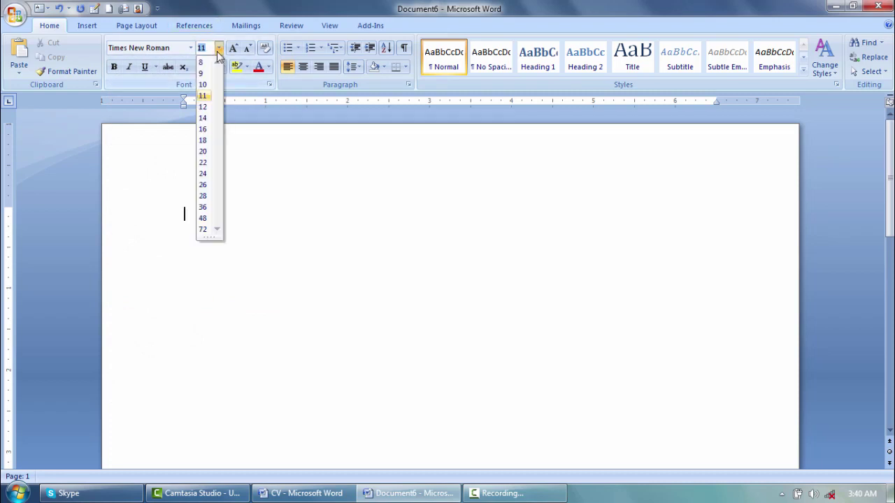
left_click(203, 151)
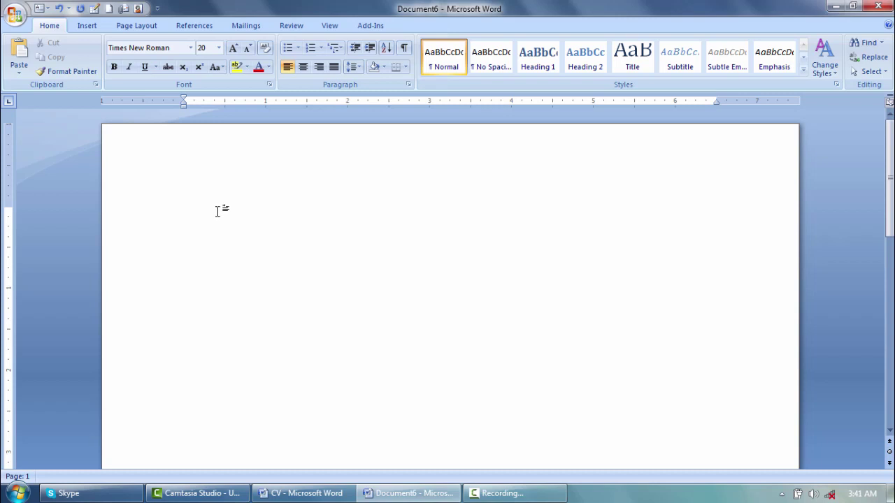
Write the sentence "Bangladesh is very beautiful country." on the first line of the page
scroll(219, 212, "up", 2, "ctrl")
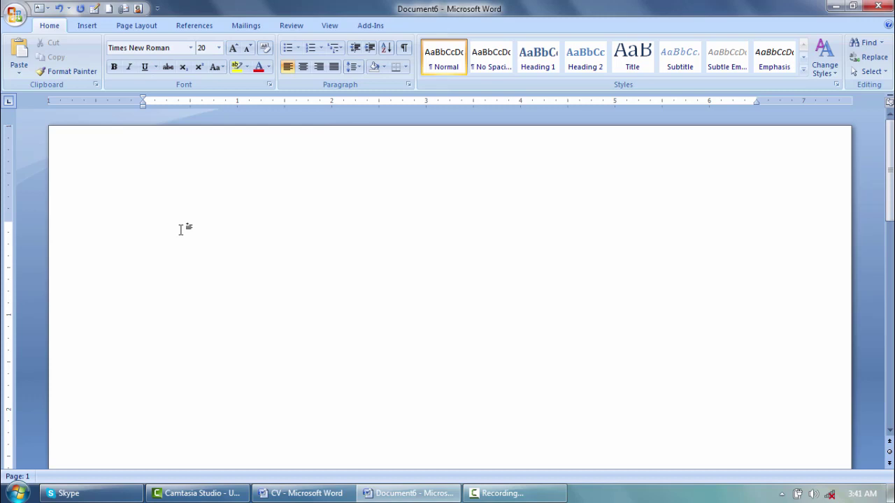
type("Banglade")
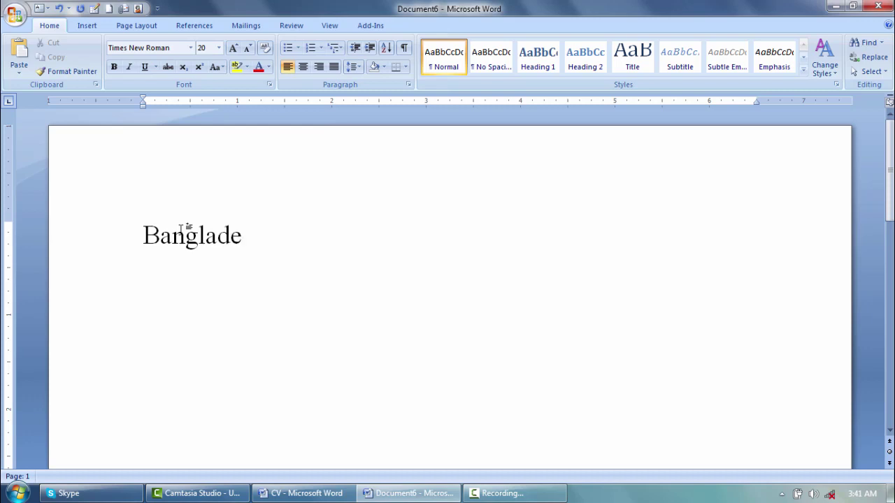
type("sh id")
key("BackSpace")
type("s very ")
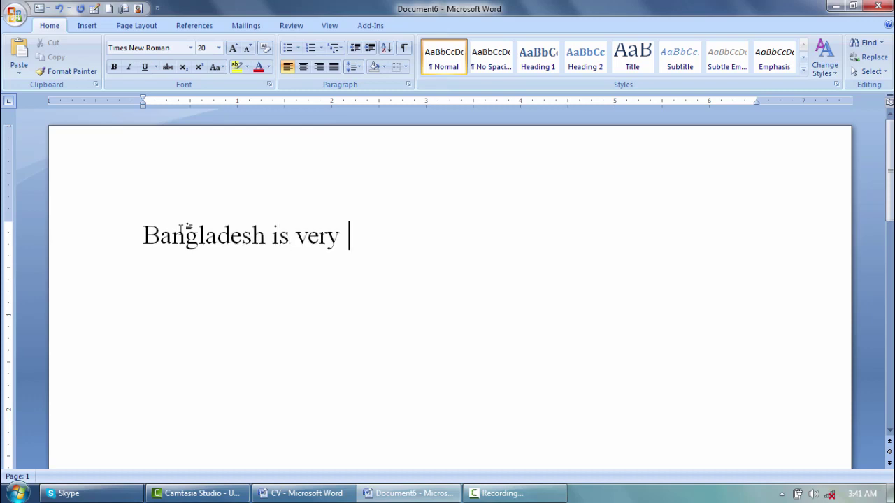
type("beau")
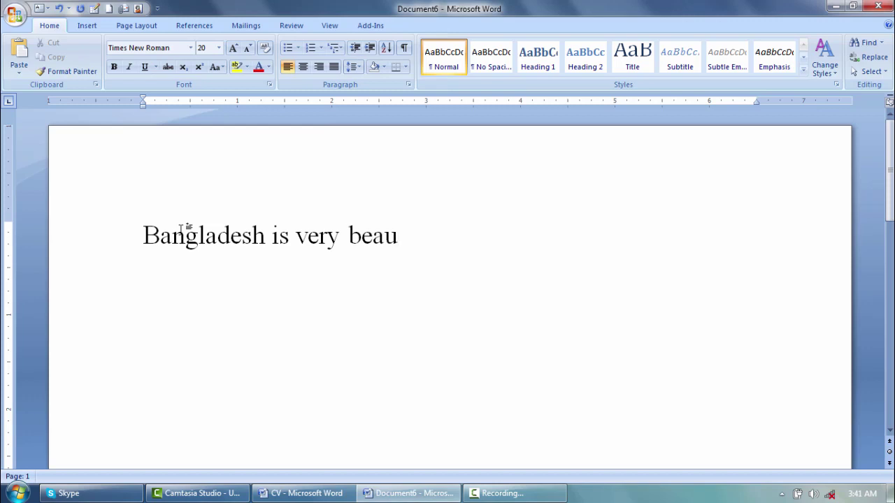
type("tiful c")
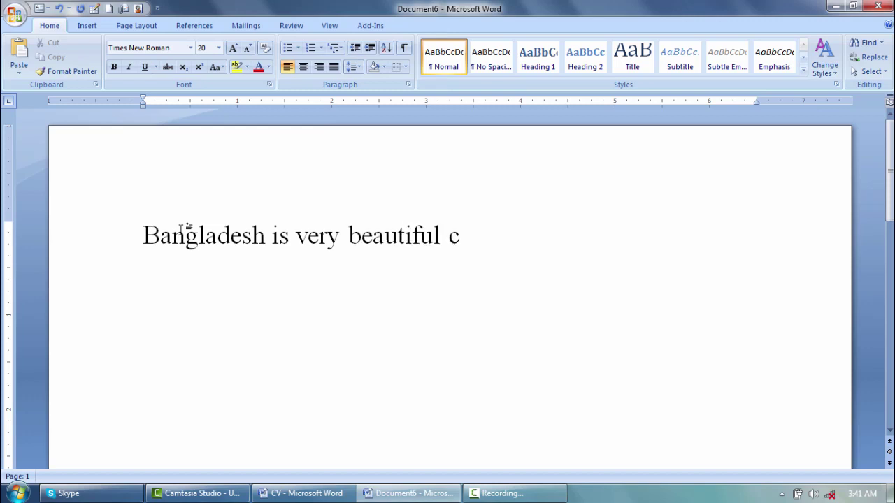
type("ountry.")
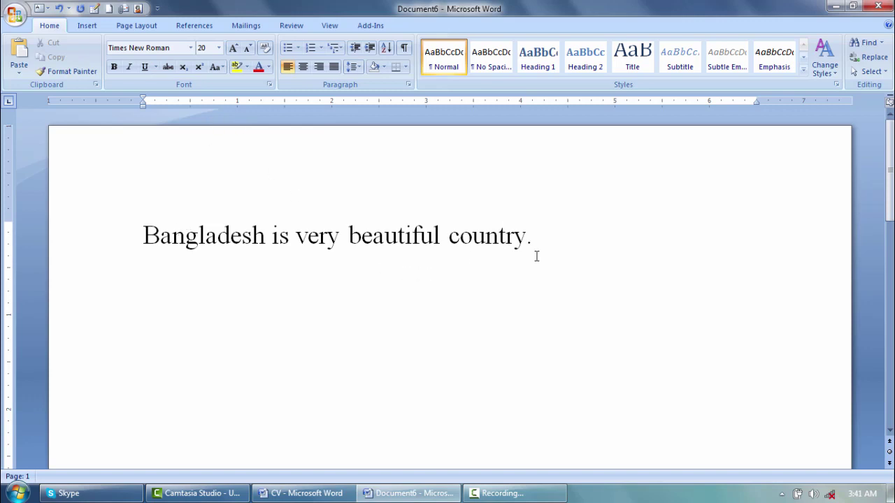
Copy the whole sentence and paste it right after the original on the same line
scroll(536, 251, "down", 1)
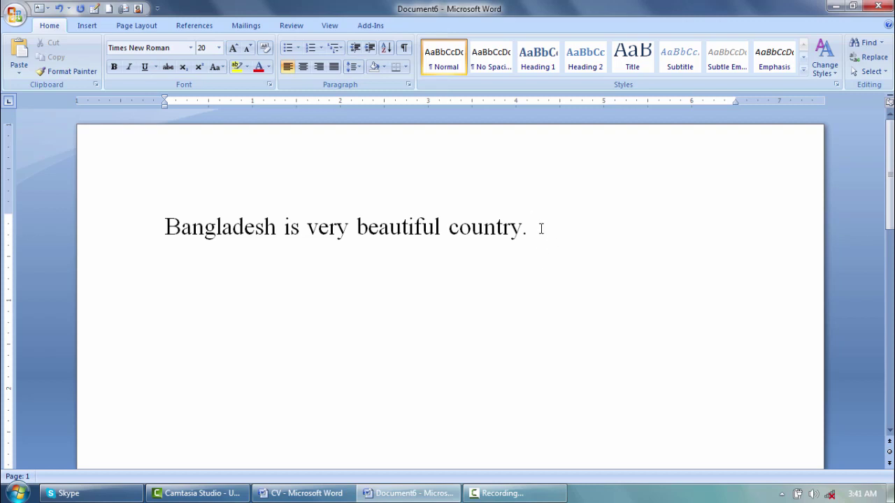
triple_click(210, 227)
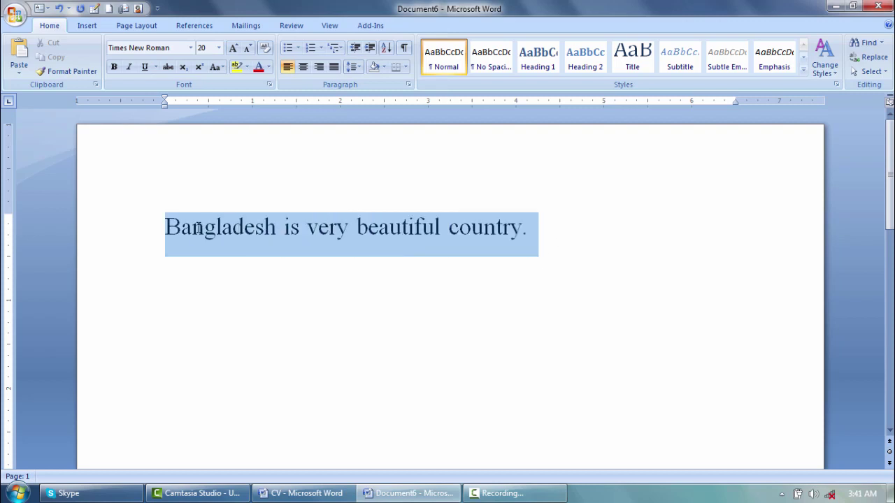
right_click(297, 234)
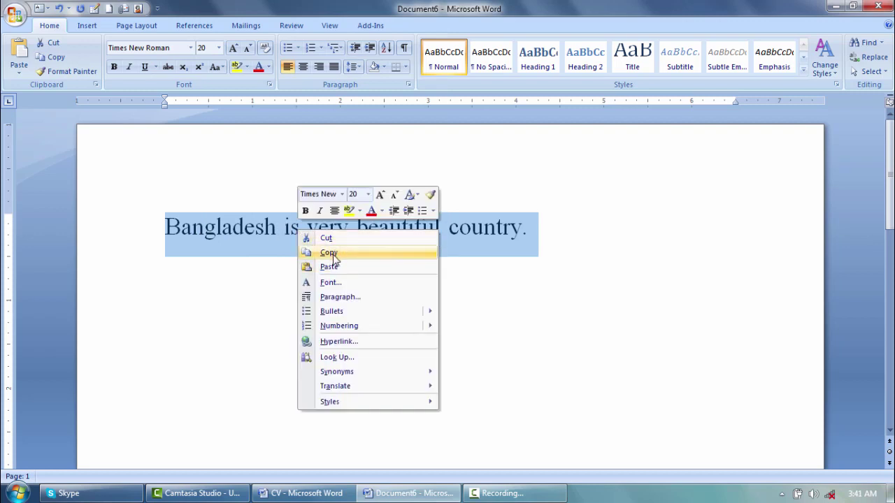
left_click(330, 253)
left_click(539, 230)
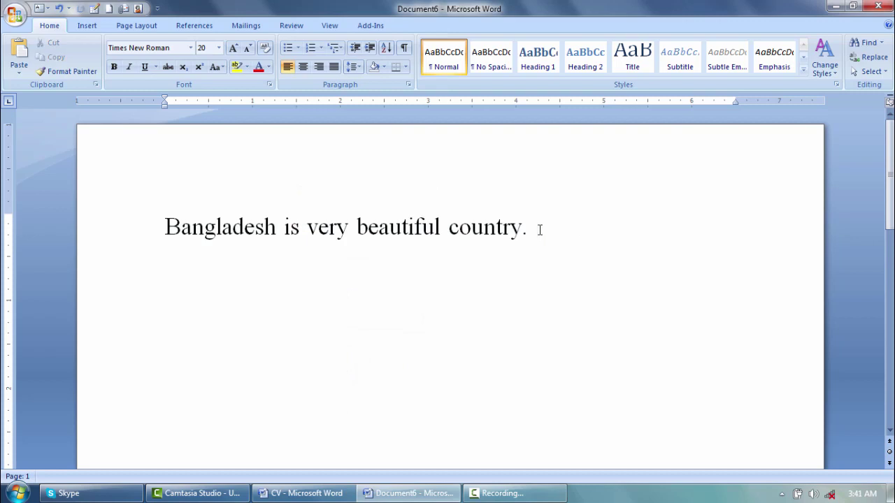
right_click(539, 230)
left_click(578, 274)
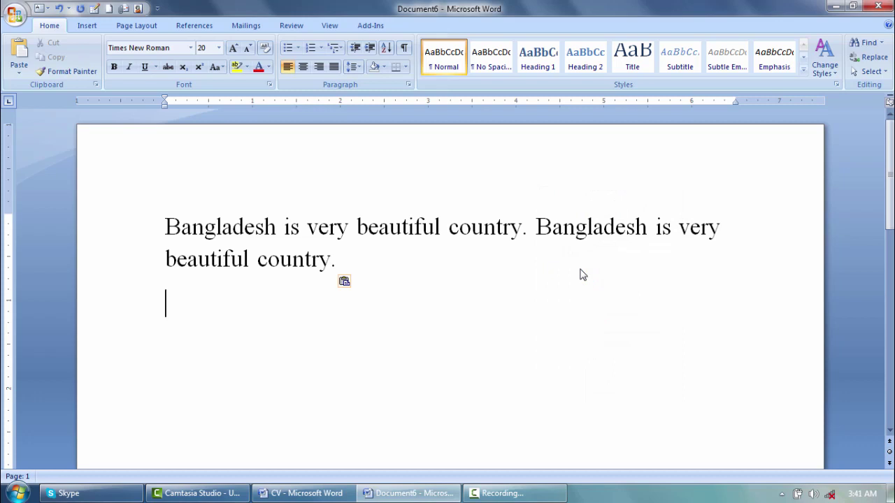
Paste the sentence once more at the end of the first paragraph and four more times as separate paragraphs below
left_click(422, 262)
key("ctrl+v")
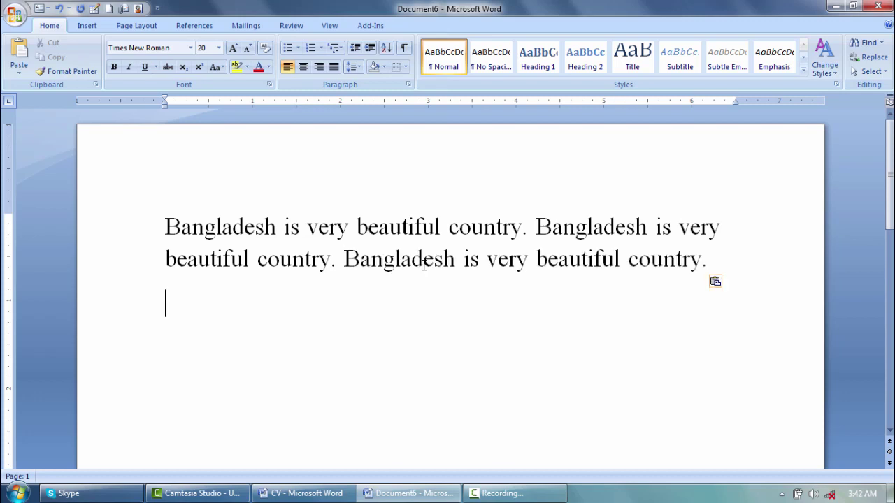
key("ctrl+v")
key("ctrl+v")
key("ctrl+v")
key("ctrl+v")
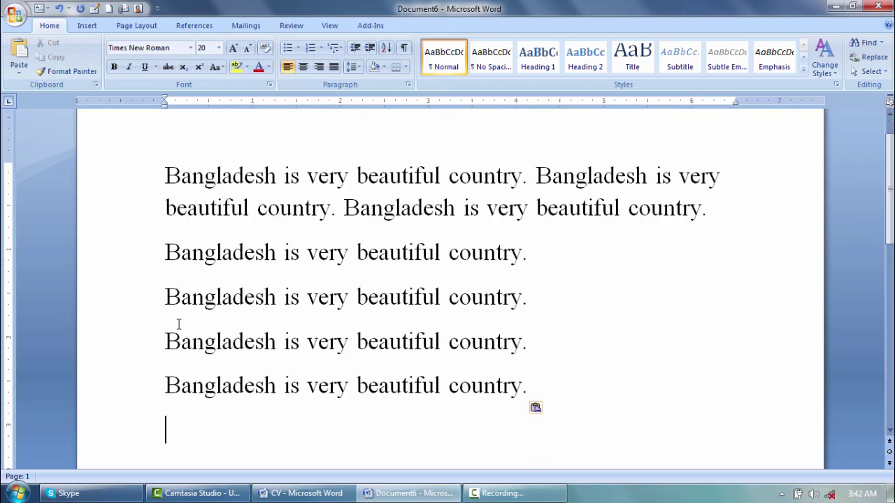
Join the three single-sentence paragraphs below the first paragraph into one, with a space between the sentences
left_click(167, 307)
key("BackSpace")
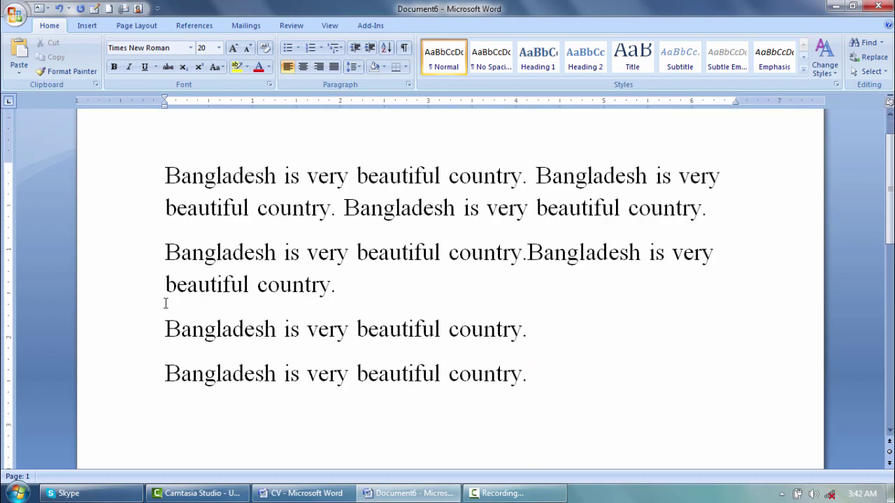
left_click(167, 333)
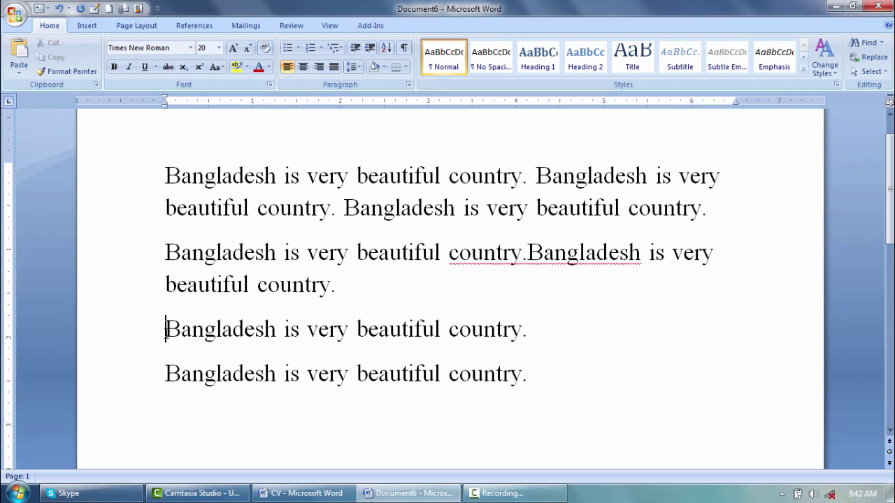
key("BackSpace")
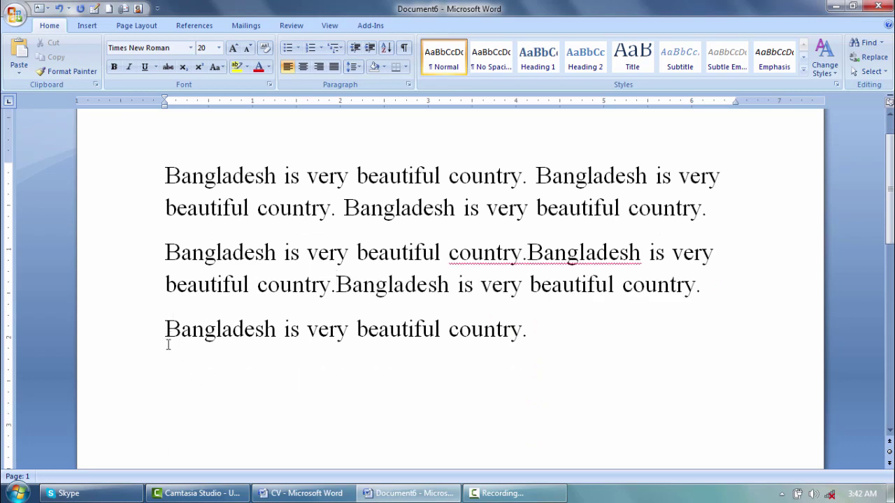
left_click(528, 252)
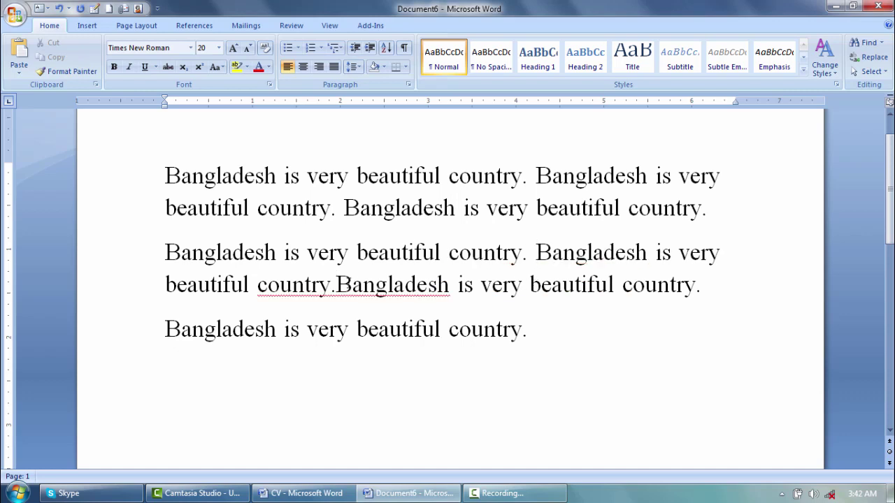
left_click(336, 286)
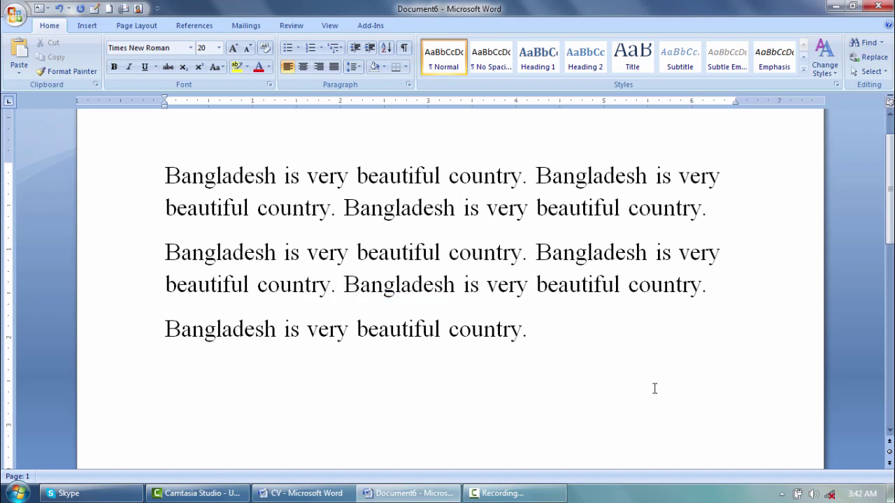
Add the sentence "This is a very good channel for learning." after the existing sentence in the last paragraph
left_click(529, 322)
type("This is a ver")
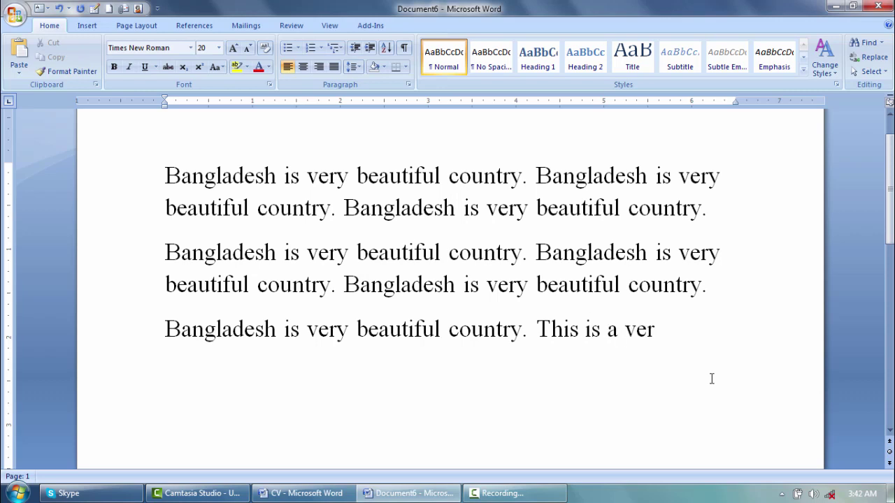
type("y good ")
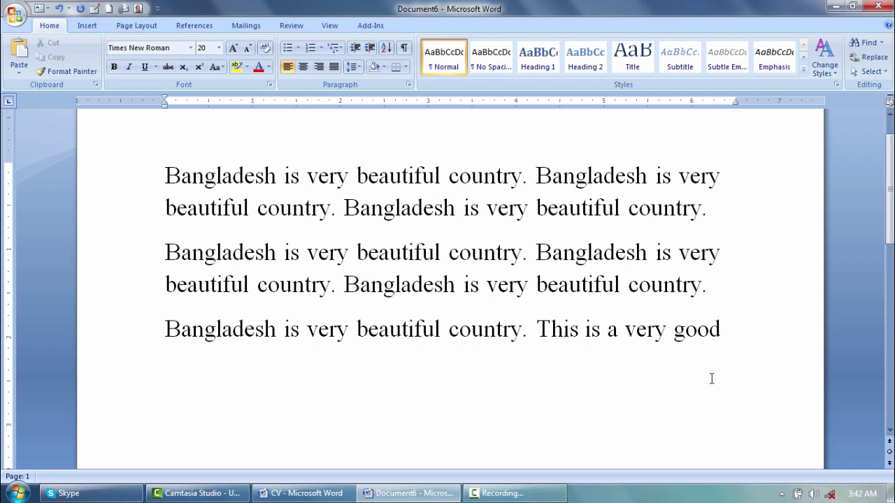
type("channe")
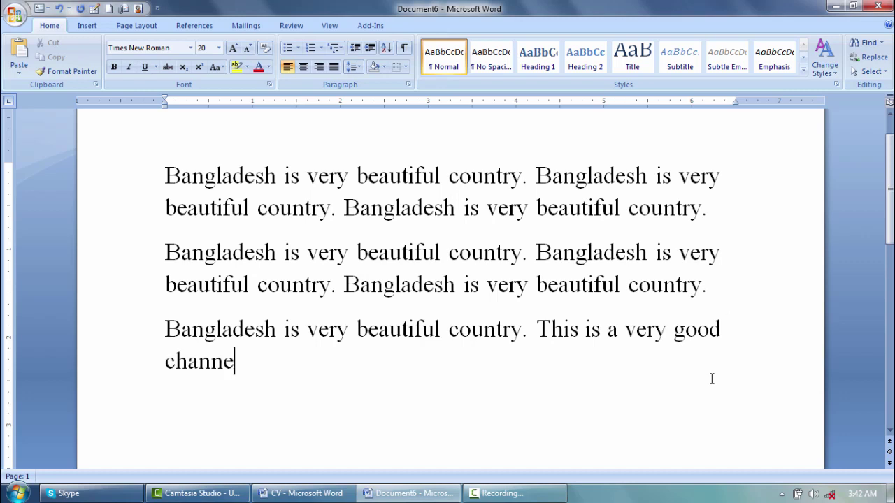
type("l for learnin")
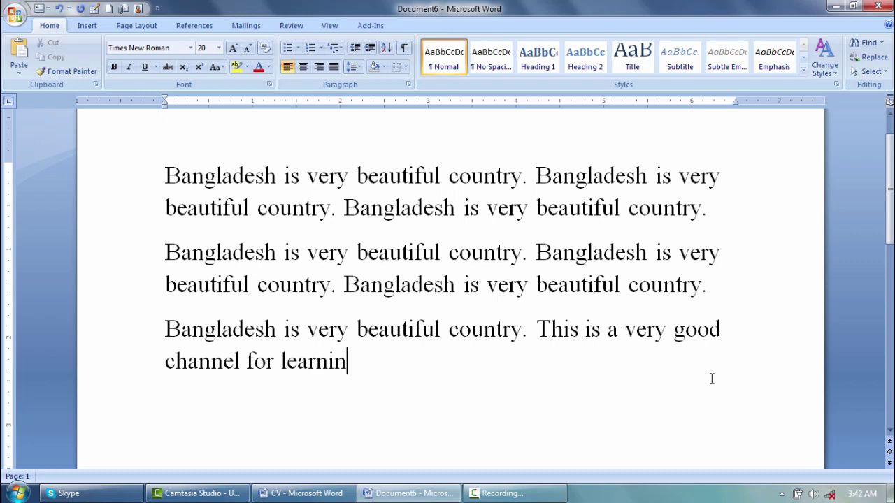
type("g.")
scroll(402, 340, "down", 1)
scroll(402, 340, "down", 1)
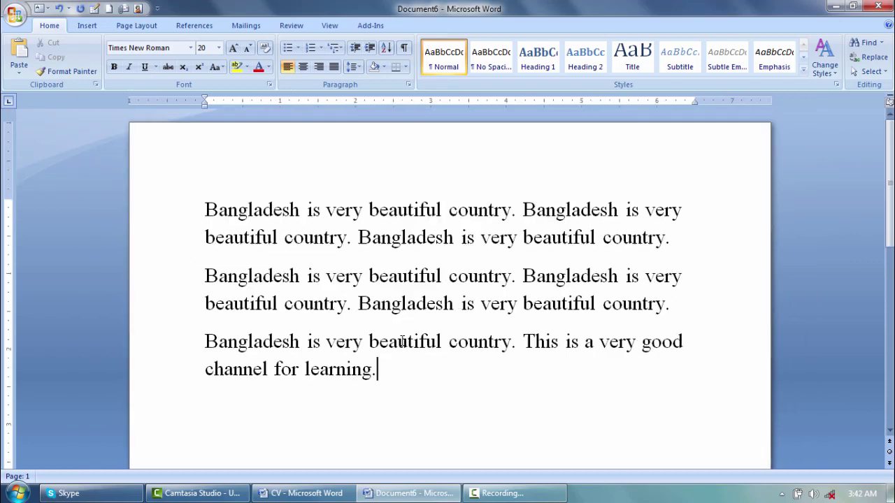
scroll(401, 340, "down", 1)
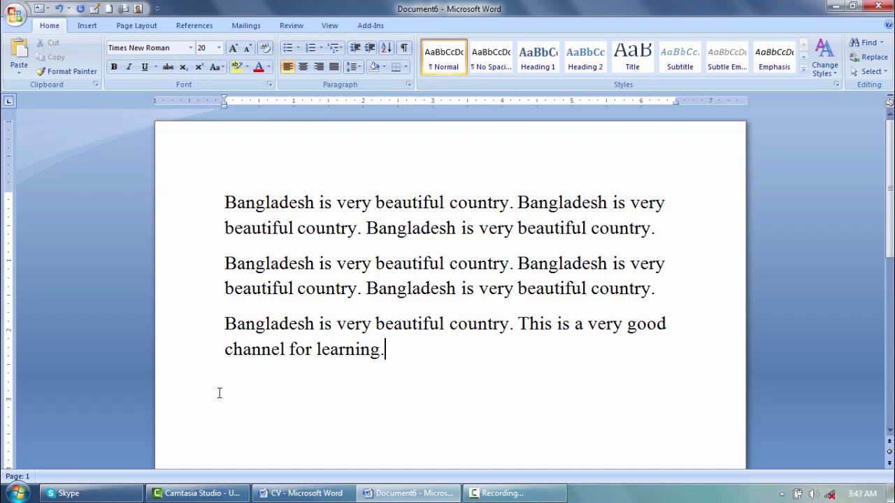
Make the first word "Bangladesh" of the first paragraph bold, underlined and italic
left_click(226, 204)
left_click_drag(314, 203, 235, 210)
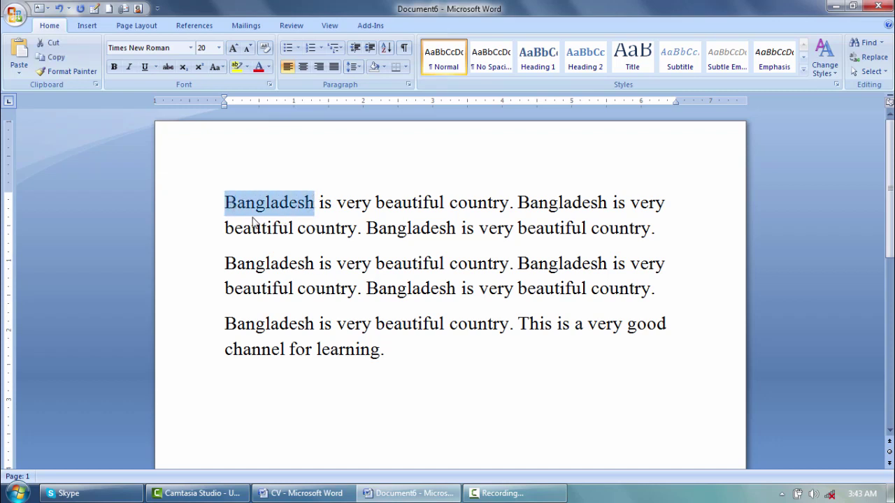
left_click(116, 68)
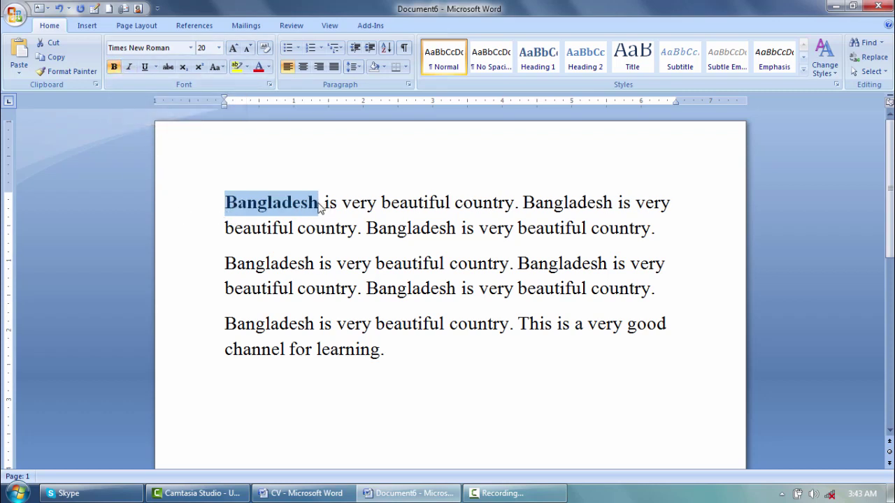
left_click(145, 67)
right_click(130, 68)
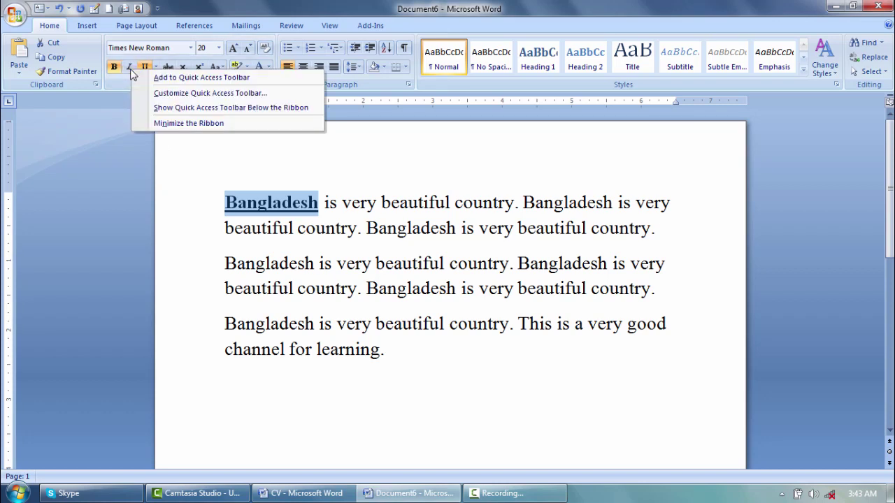
left_click(130, 67)
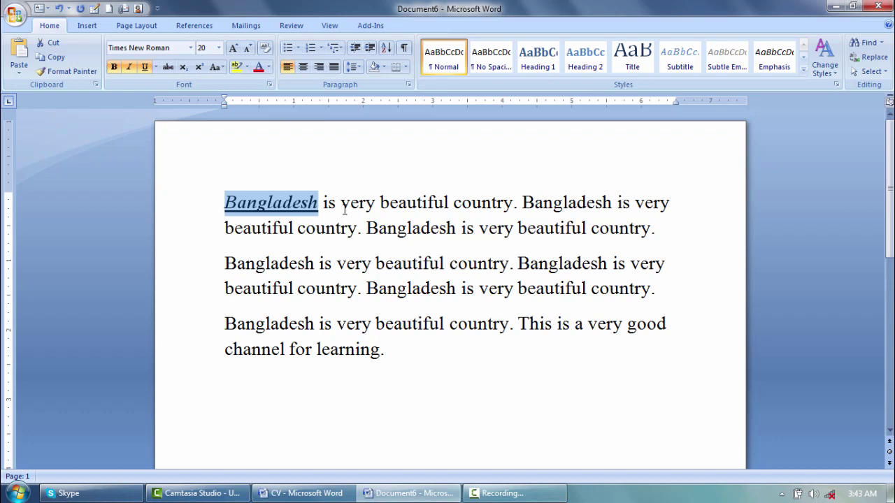
Remove the italic and underline from the first word "Bangladesh" and toggle its bold off and on again
key("ctrl+i")
key("ctrl+u")
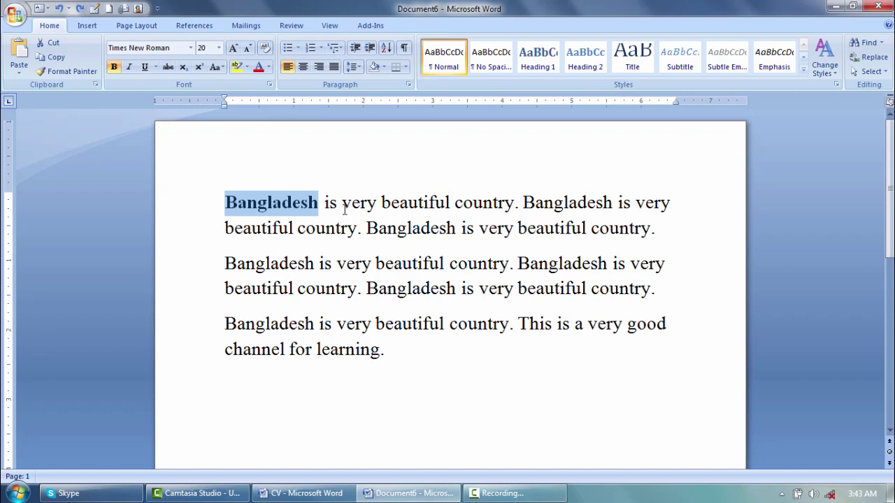
key("ctrl+b")
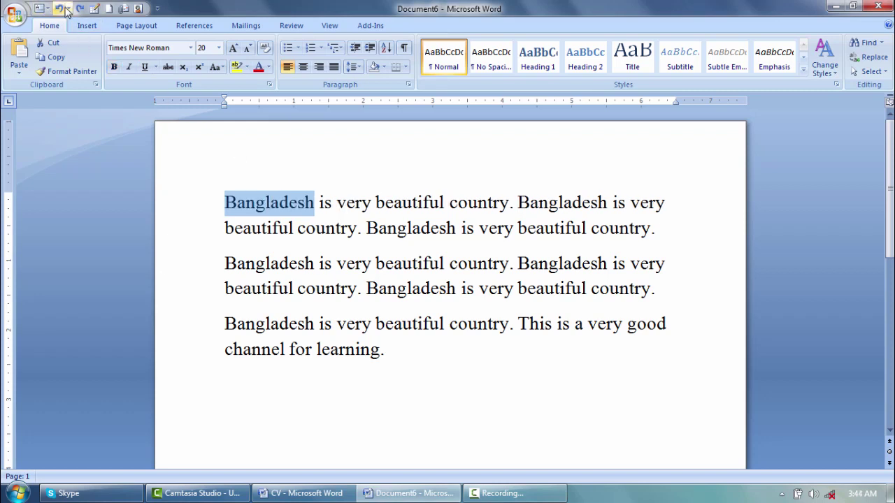
key("ctrl+b")
left_click(319, 210)
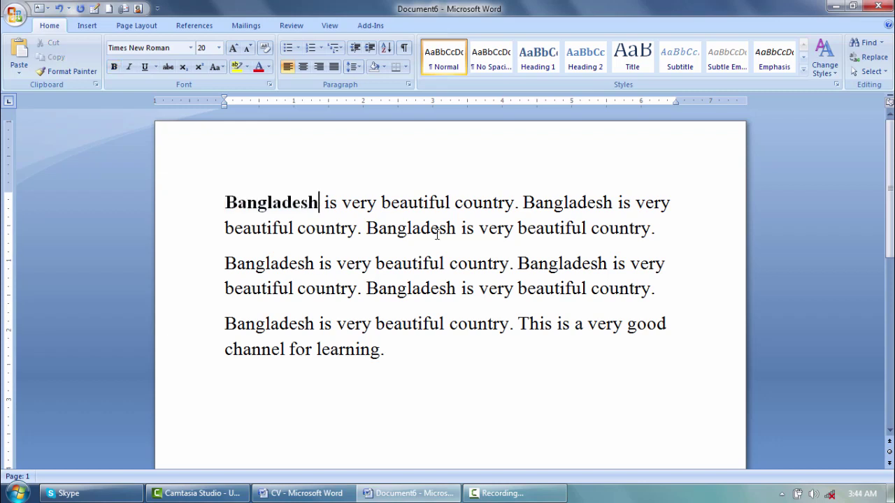
Set the font colour of all three paragraphs to the standard colour Blue
left_click_drag(393, 353, 226, 208)
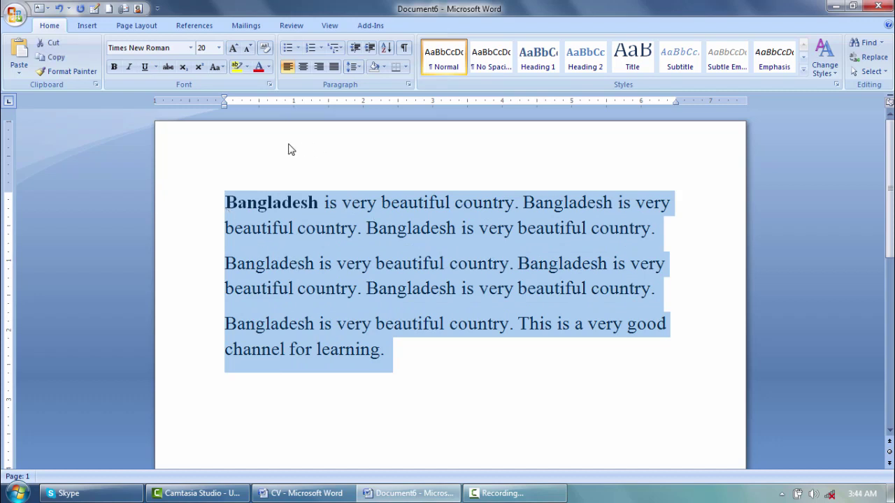
left_click(268, 67)
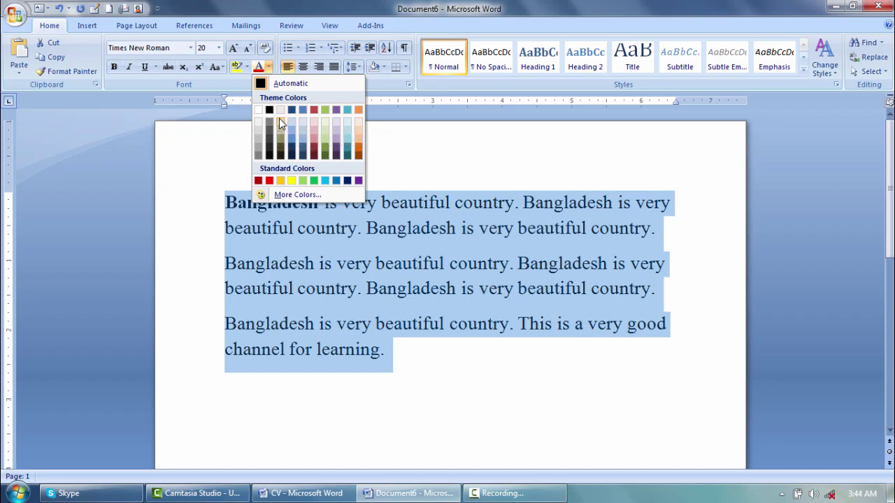
left_click(337, 180)
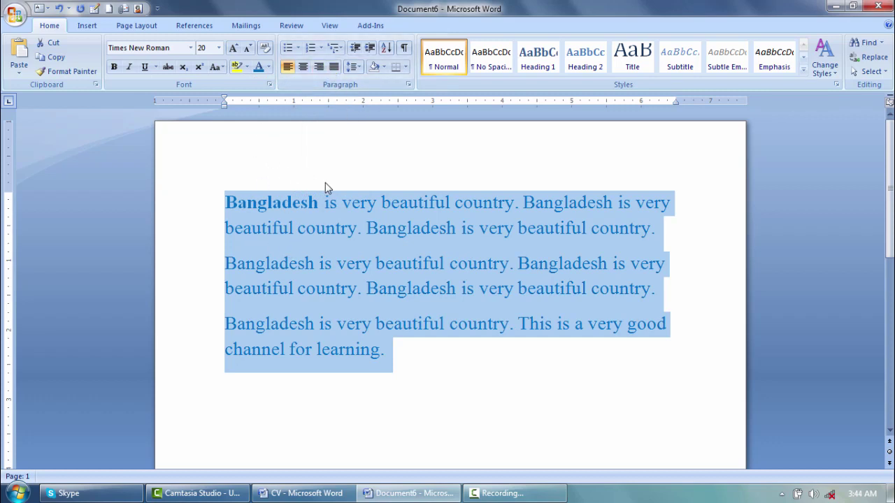
left_click(330, 206)
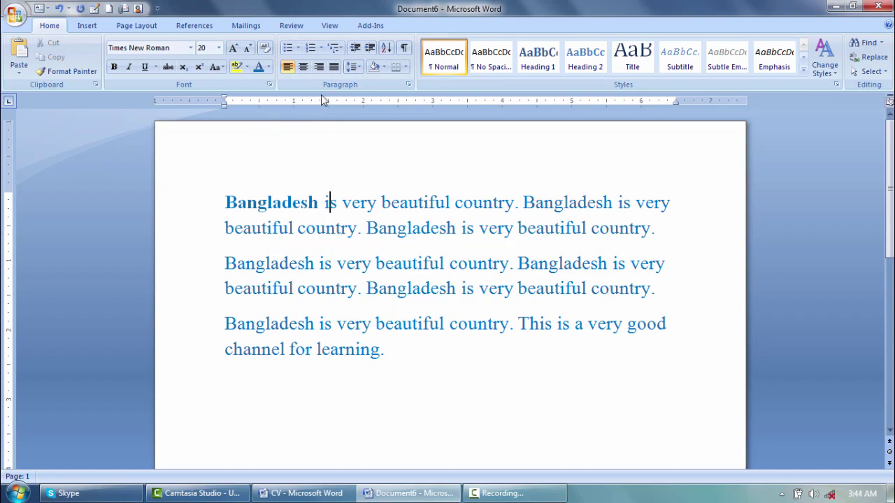
left_click(386, 355)
left_click_drag(386, 355, 210, 213)
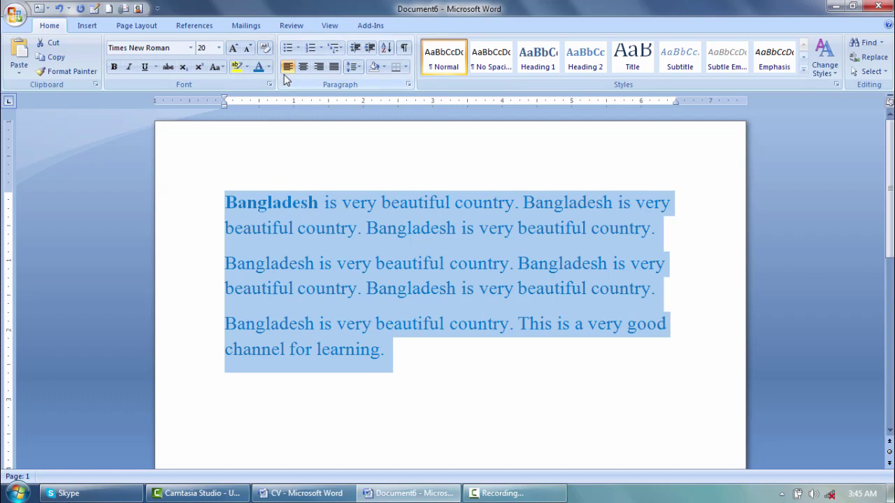
left_click(343, 202)
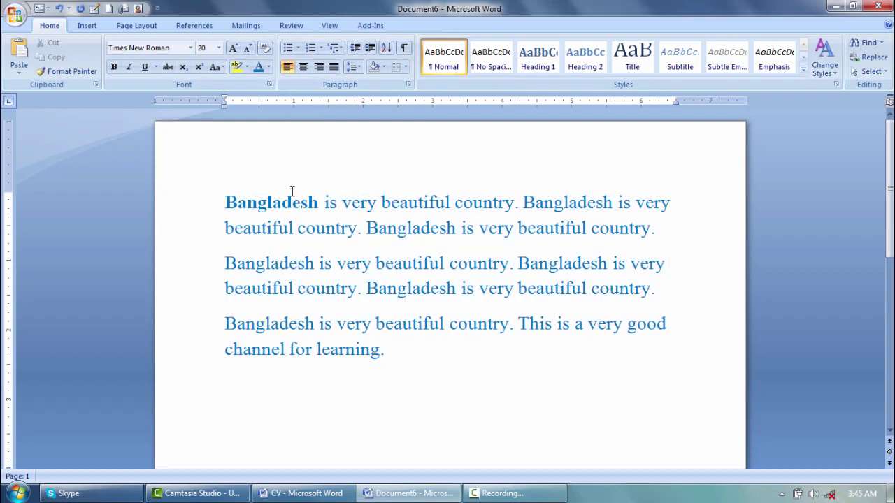
Insert a new line above the first paragraph, write "Headline" on it and select that line
left_click(225, 199)
key("Return")
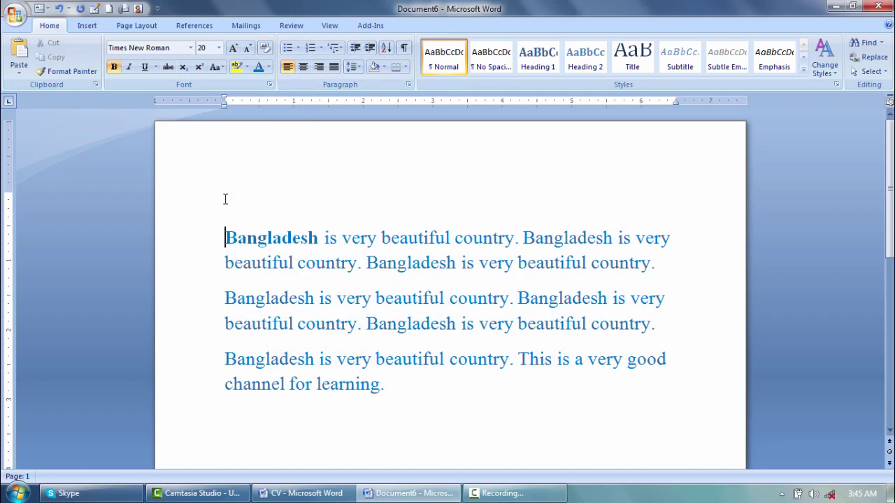
key("Up")
type("Headline")
left_click_drag(306, 209, 229, 202)
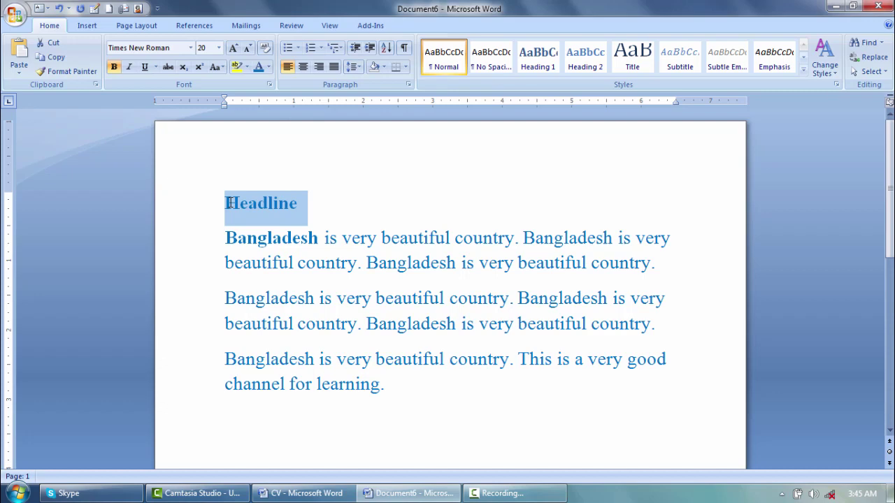
Switch to the CV document, examine its centred title block and the sections below, and minimize it to return to Document6
left_click(297, 493)
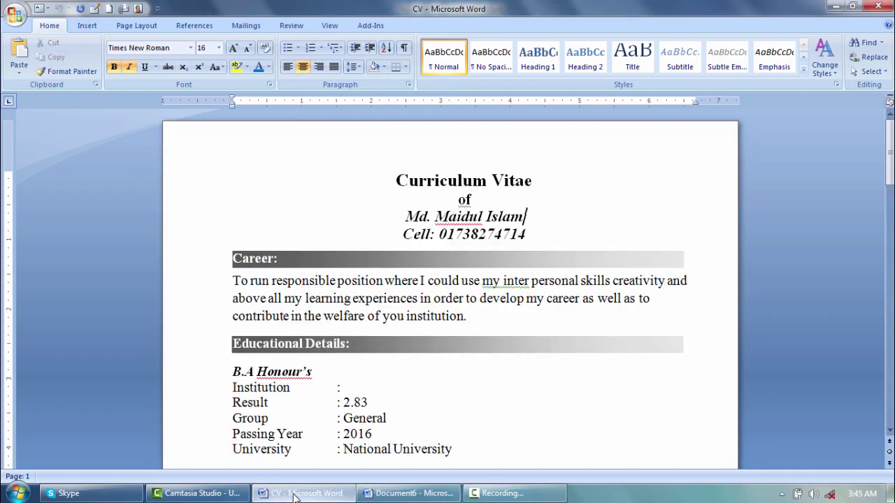
left_click_drag(397, 180, 521, 240)
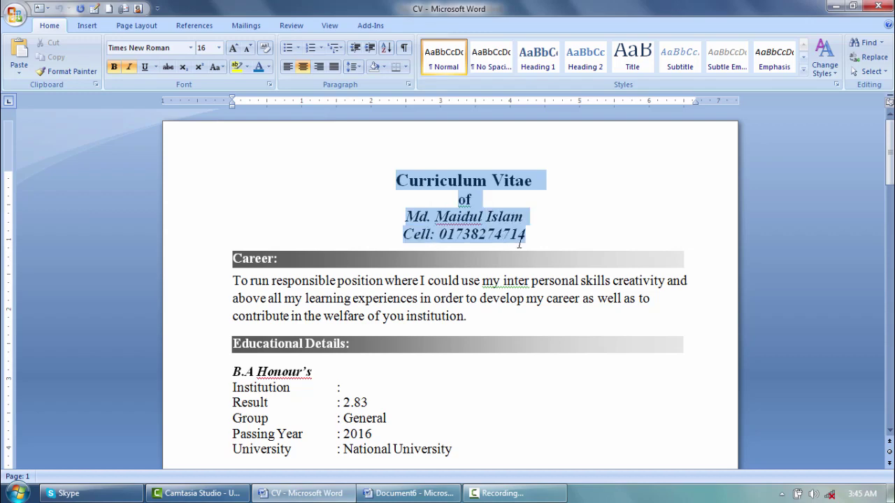
scroll(304, 326, "down", 12)
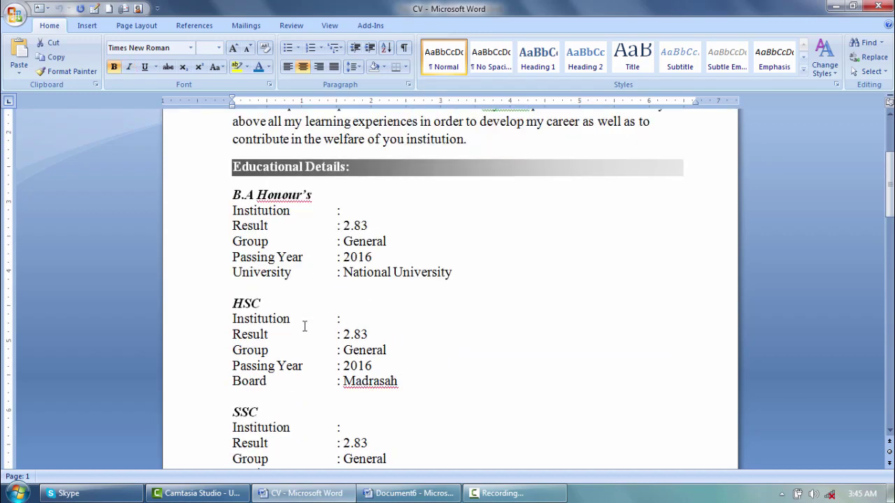
scroll(304, 326, "up", 3)
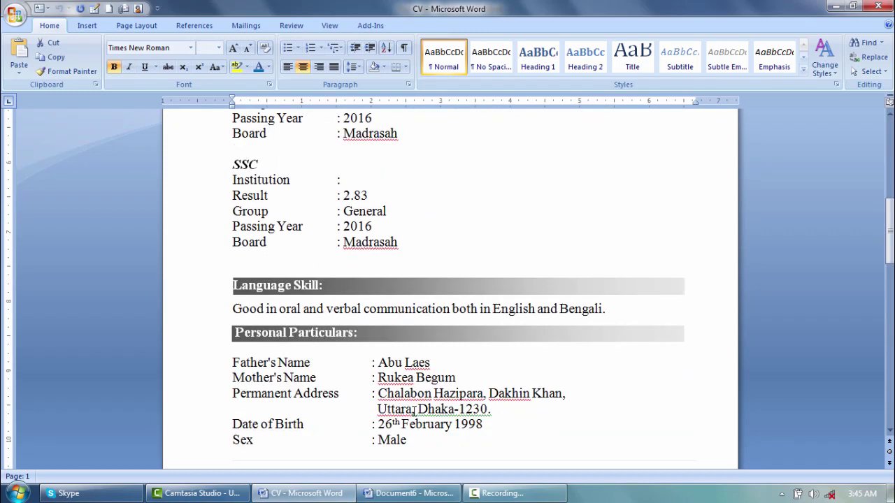
scroll(414, 411, "up", 6)
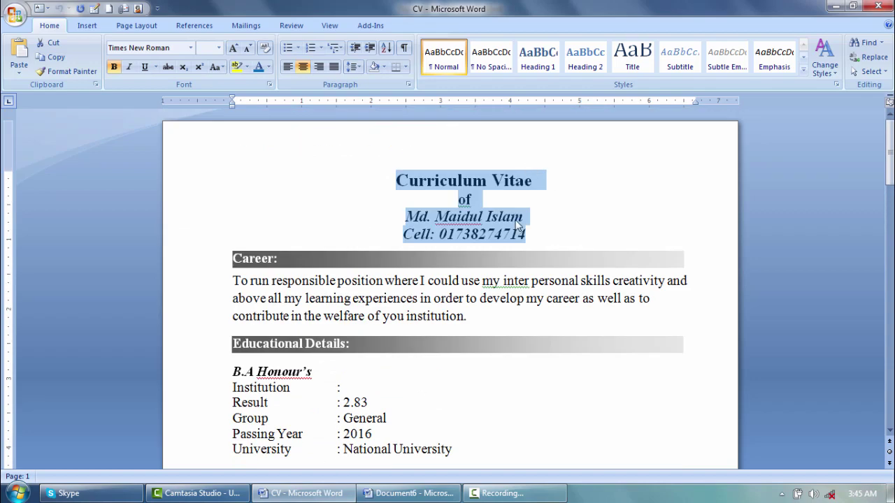
left_click(836, 5)
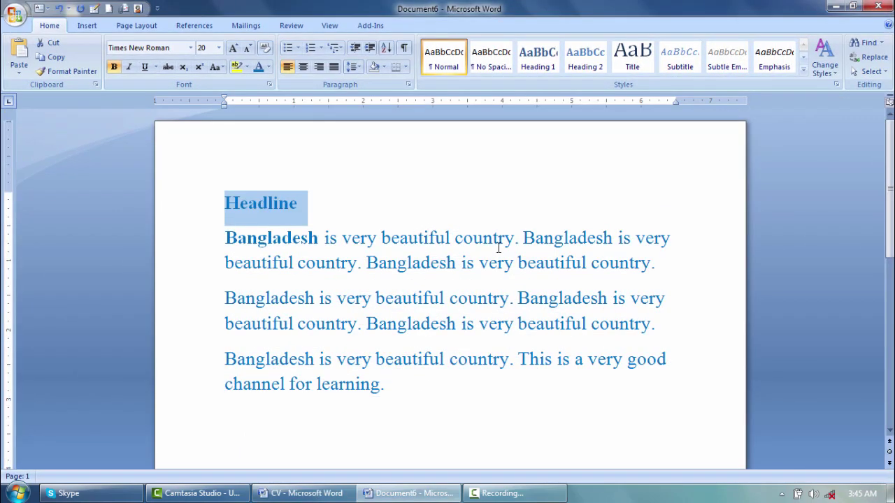
Centre the "Headline" line, try right alignment on it, and set it back to centred
left_click(304, 69)
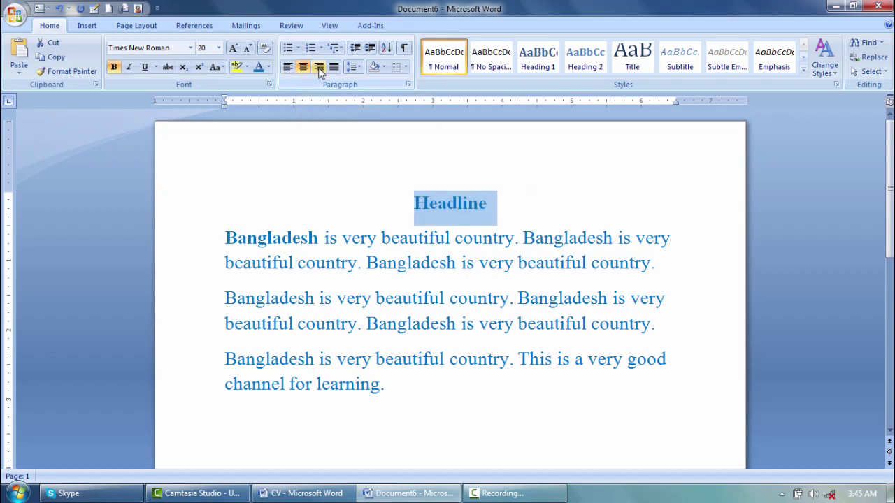
left_click(319, 69)
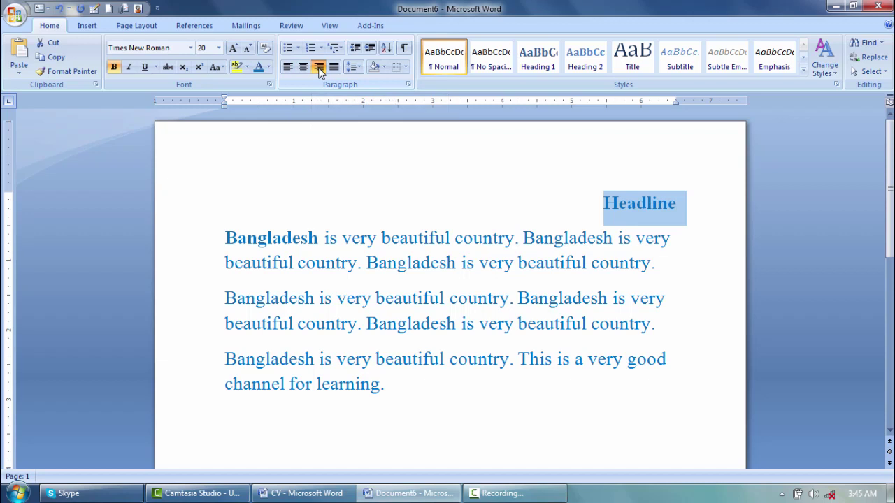
left_click(303, 67)
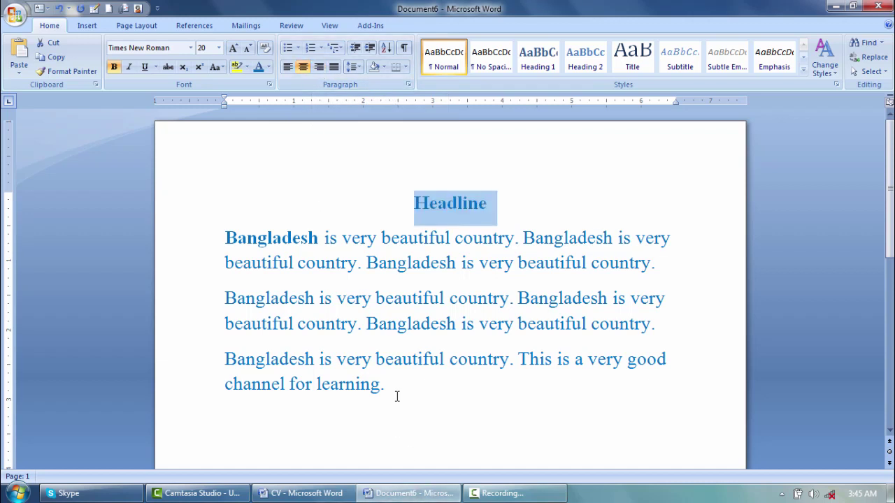
Justify the three body paragraphs below the headline
left_click_drag(397, 396, 225, 237)
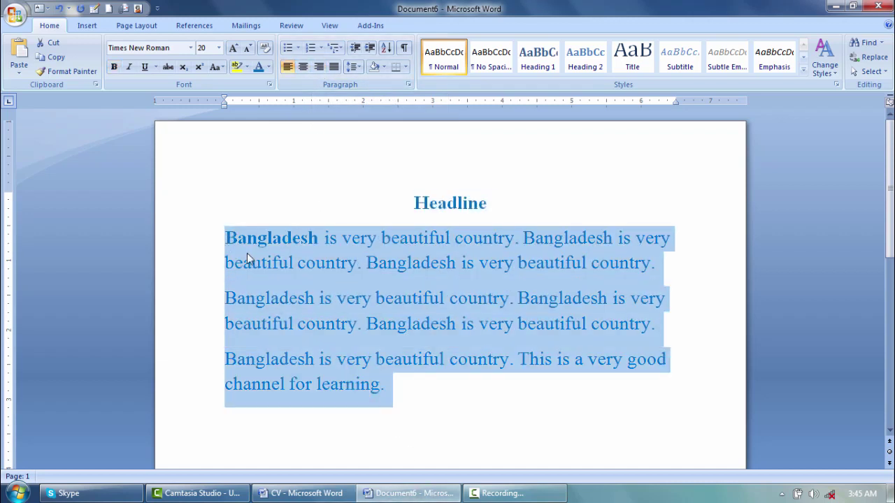
left_click(335, 69)
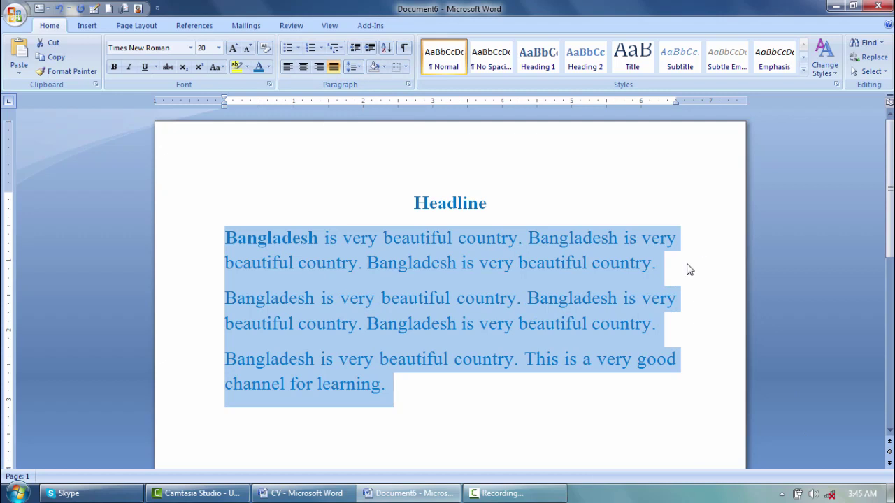
Write the word "vary" at the end of the last paragraph, after "learning."
left_click(455, 401)
scroll(447, 381, "down", 1)
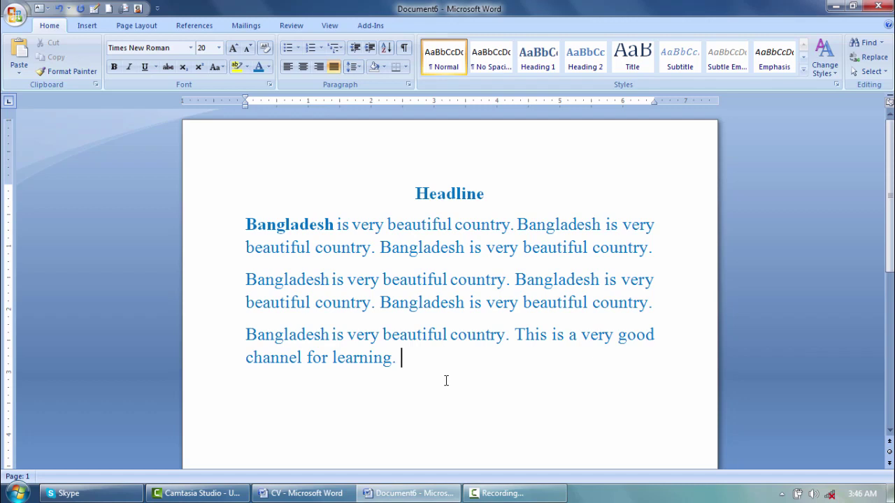
type("ary")
Set the font colour of the entire document to Automatic
key("ctrl+a")
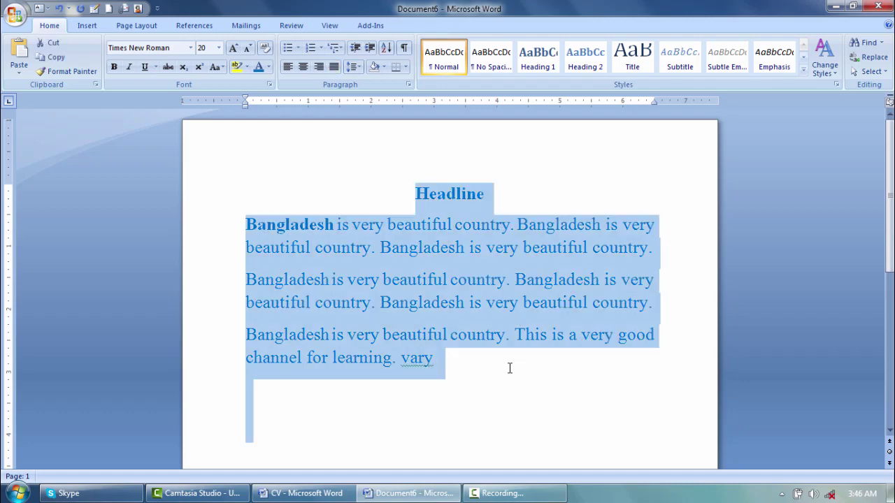
left_click(269, 67)
left_click(267, 83)
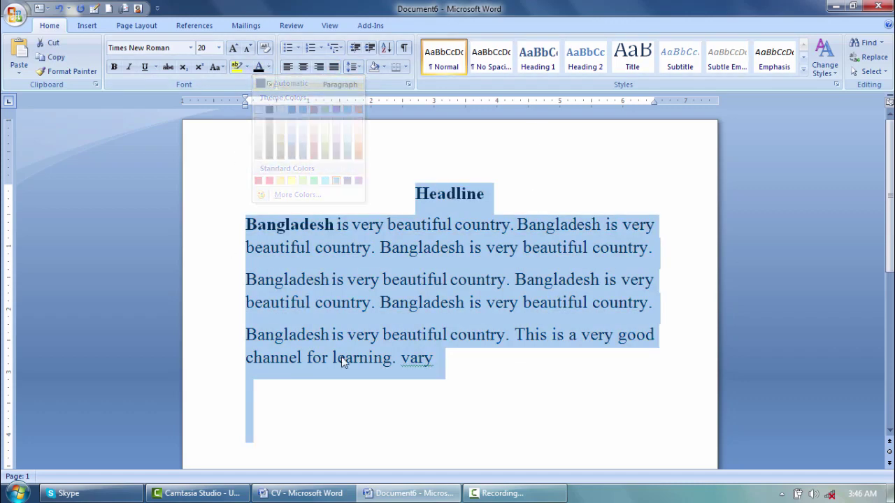
Add the word "contry" after "vary" at the end of the last paragraph
left_click(447, 360)
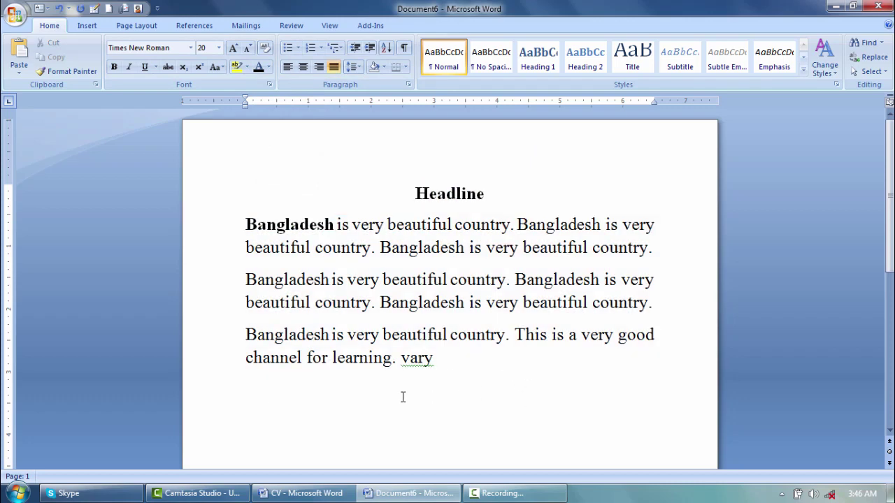
scroll(368, 381, "up", 1)
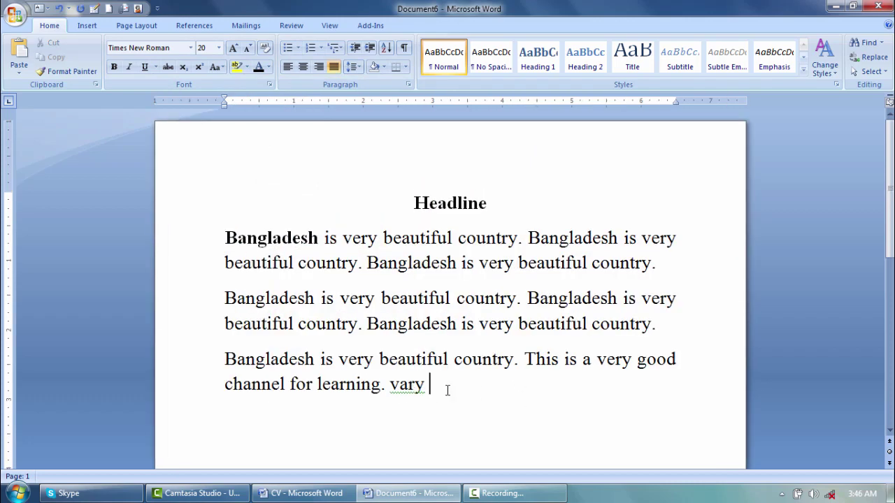
type("contry")
Replace the word "vary" in the last paragraph with the misspelled word "Bautiful"
right_click(410, 385)
key("Escape")
left_click_drag(424, 388, 391, 388)
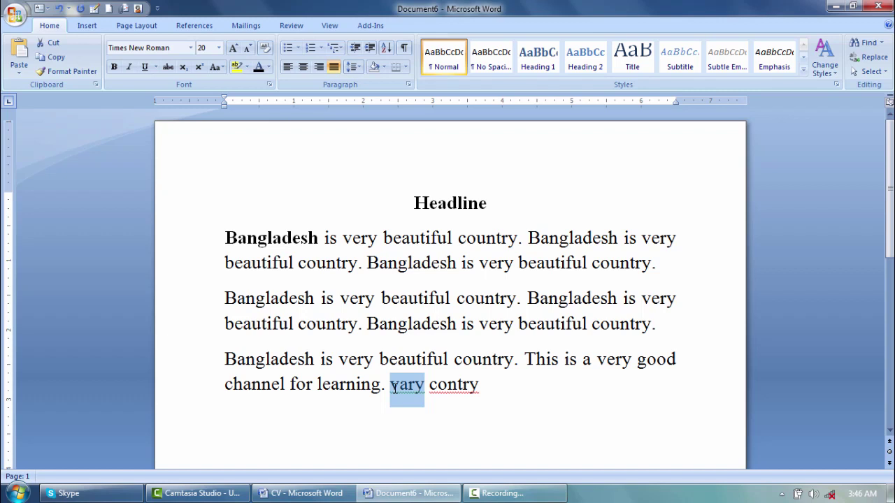
type("bau")
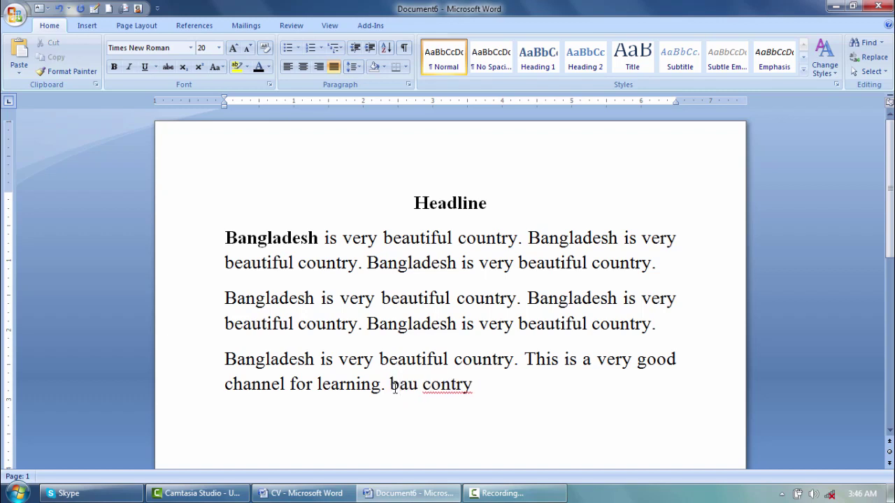
key("BackSpace")
key("BackSpace")
key("BackSpace")
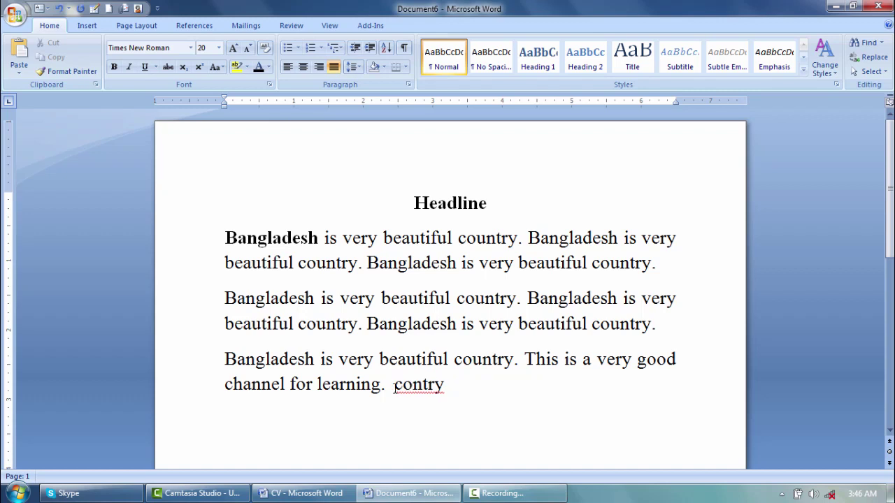
type("Bautiful")
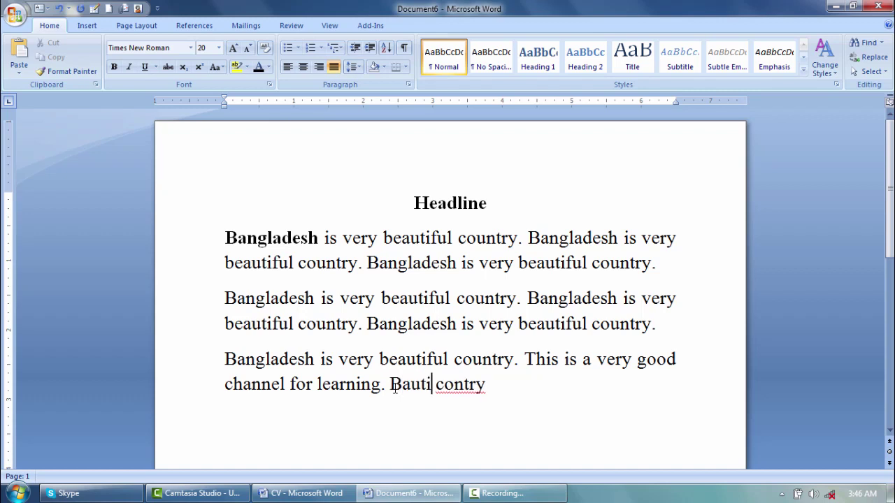
left_click(509, 390)
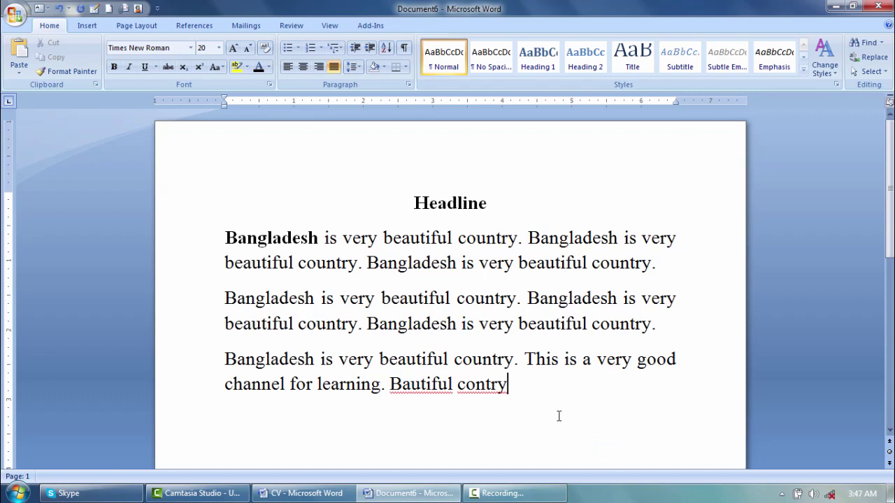
Correct "contry" to "country" and "Bautiful" to "Beautiful" in the last paragraph using the suggested spellings
scroll(504, 386, "down", 1)
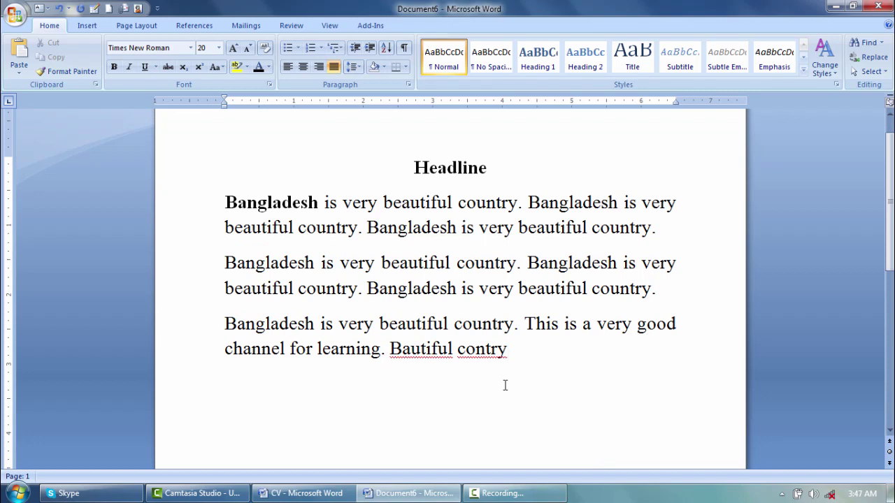
right_click(491, 350)
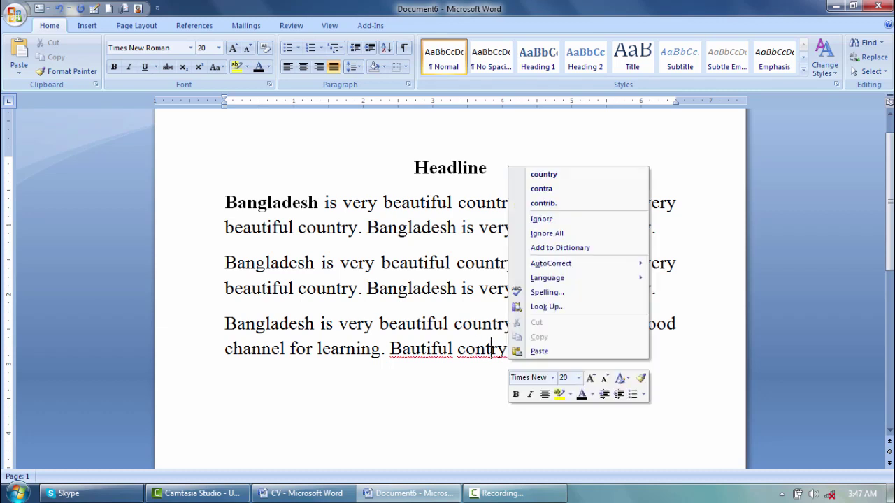
left_click(558, 178)
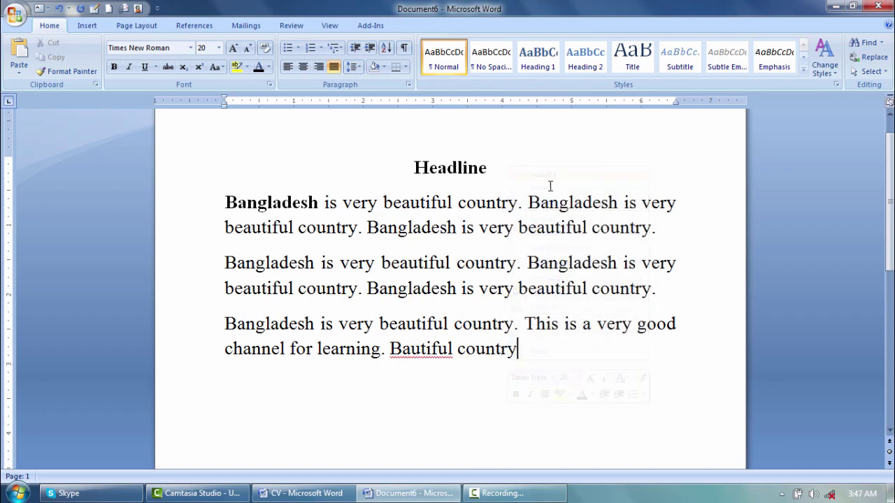
left_click(430, 349)
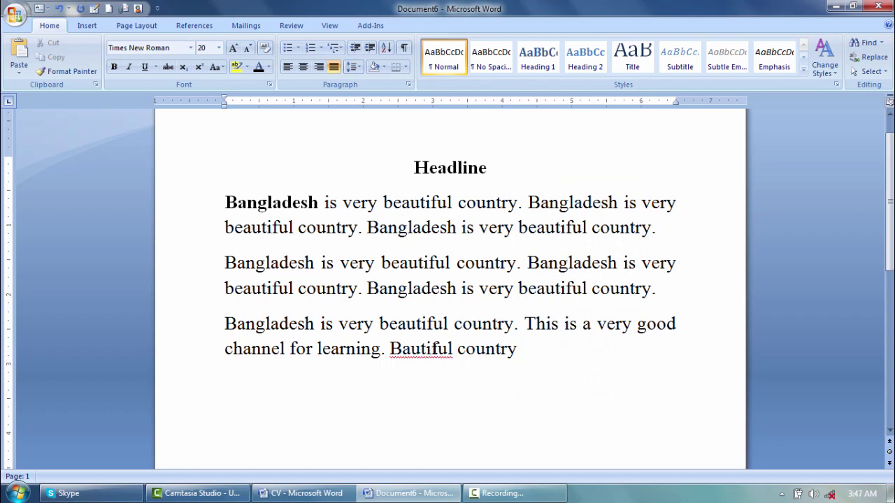
right_click(427, 350)
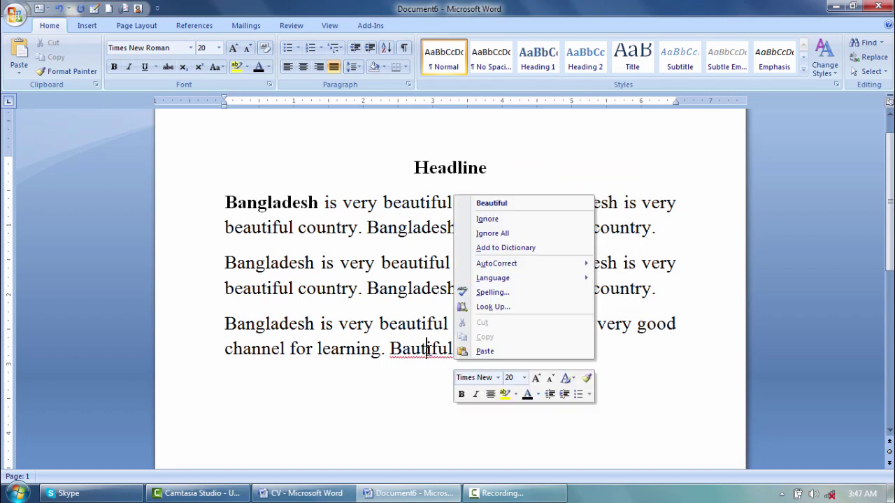
left_click(500, 203)
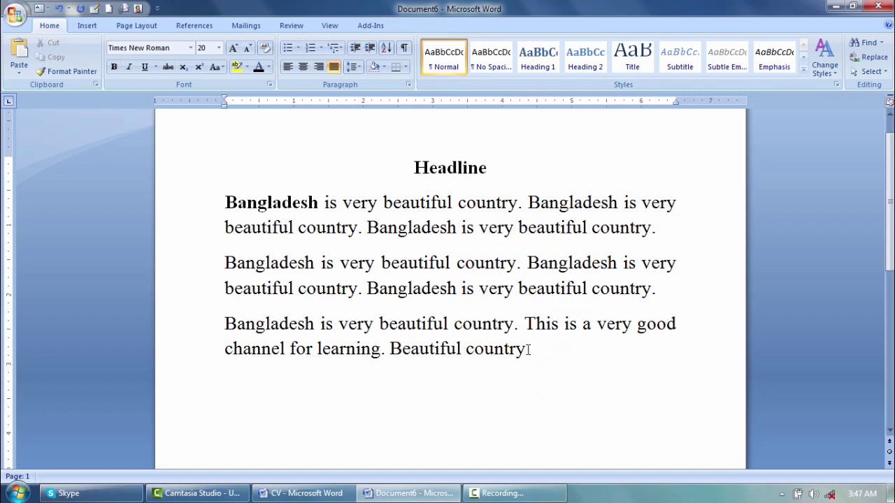
Try adding the filler text "dfdfdkfdjjjkkkkkk" after "Beautiful country" and undo it
type("dfdfdkfdjjjkkkkkk")
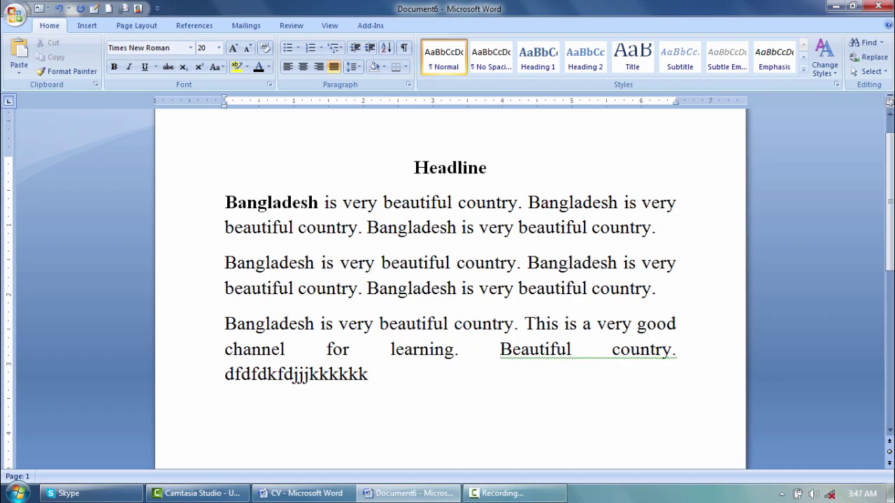
key("ctrl+z")
left_click_drag(550, 356, 414, 166)
left_click(508, 288)
scroll(549, 370, "down", 1)
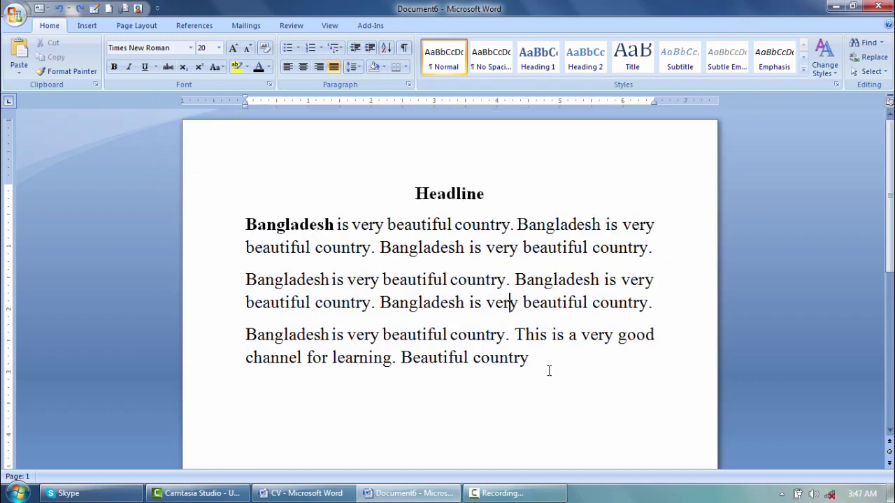
Copy the three body paragraphs below the headline and paste them on a new line after the last paragraph
left_click_drag(543, 361, 264, 225)
key("ctrl+c")
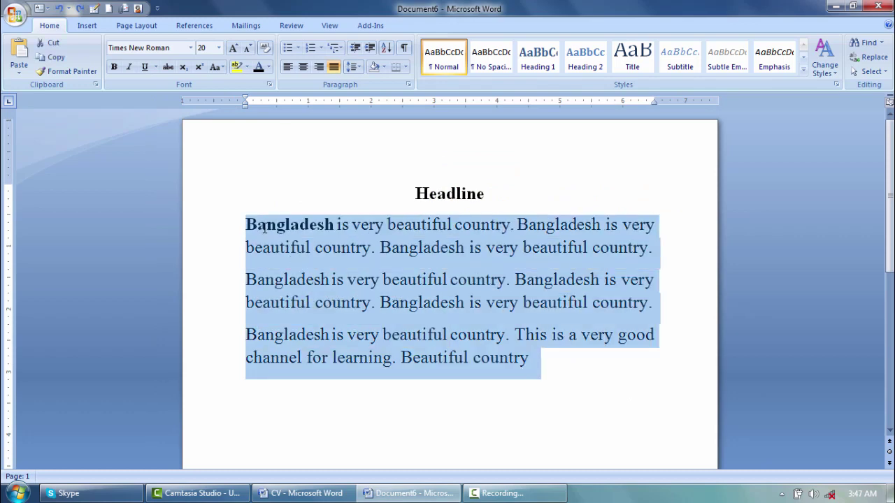
left_click(542, 370)
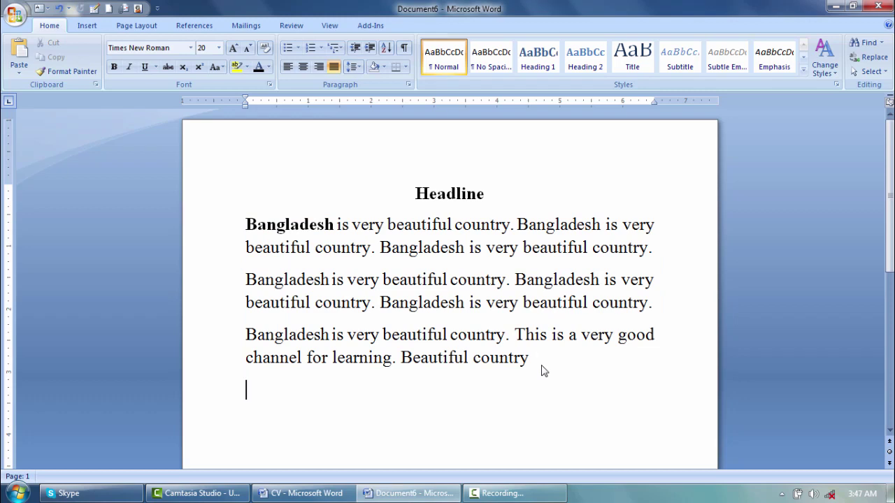
key("ctrl+v")
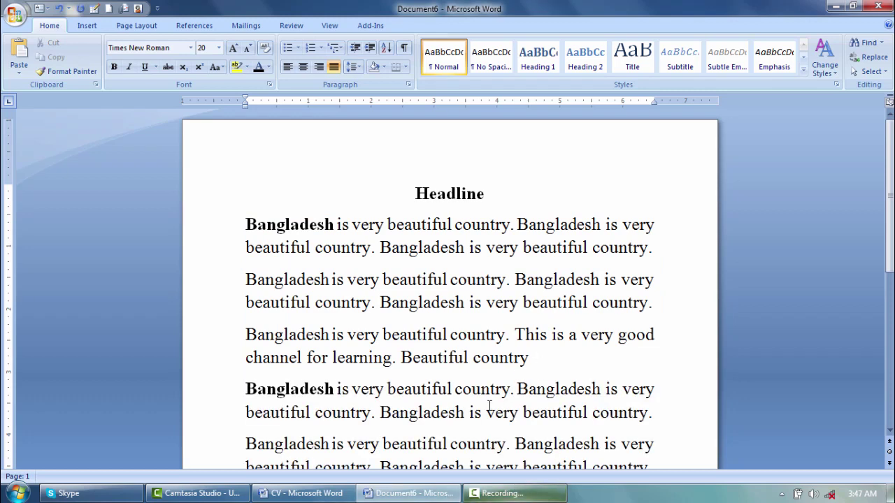